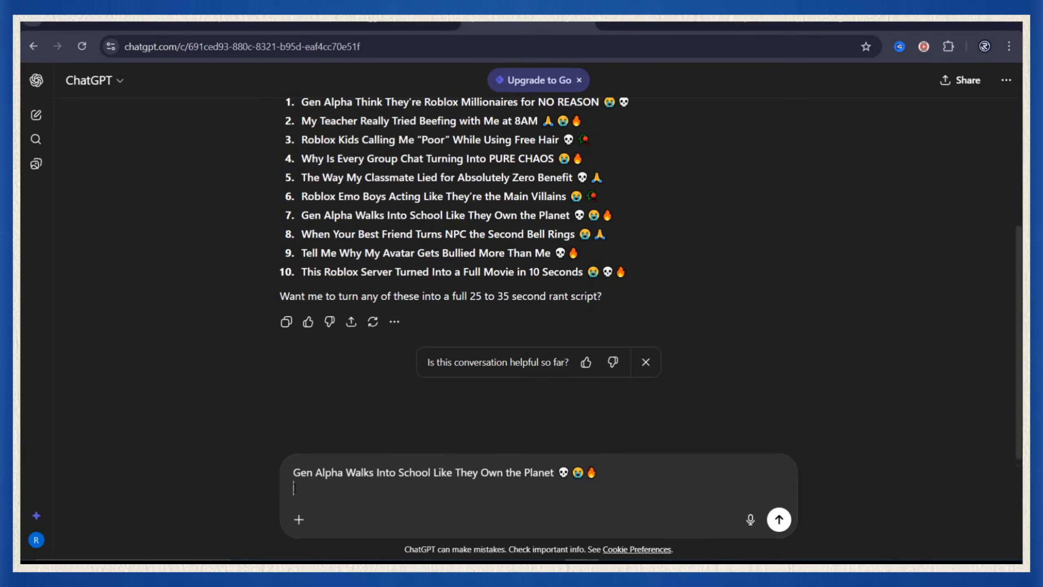
Step: Request a full 25–35 second rant script for "Gen Alpha Walks Into School Like They Own the Planet" and select the generated script body for copying
{"action": "key", "text": "ctrl+v"}
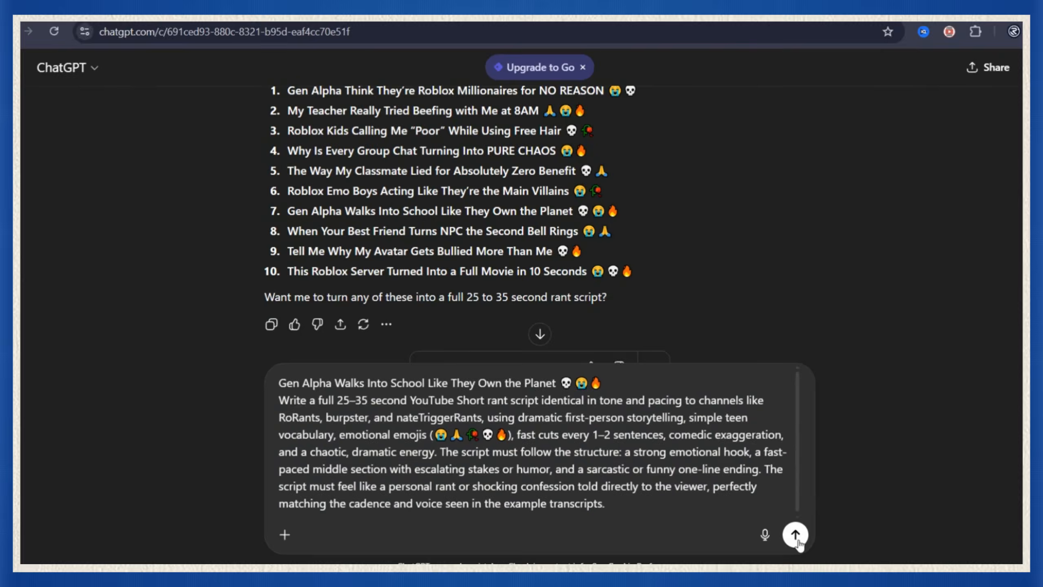
{"action": "key", "text": "Return"}
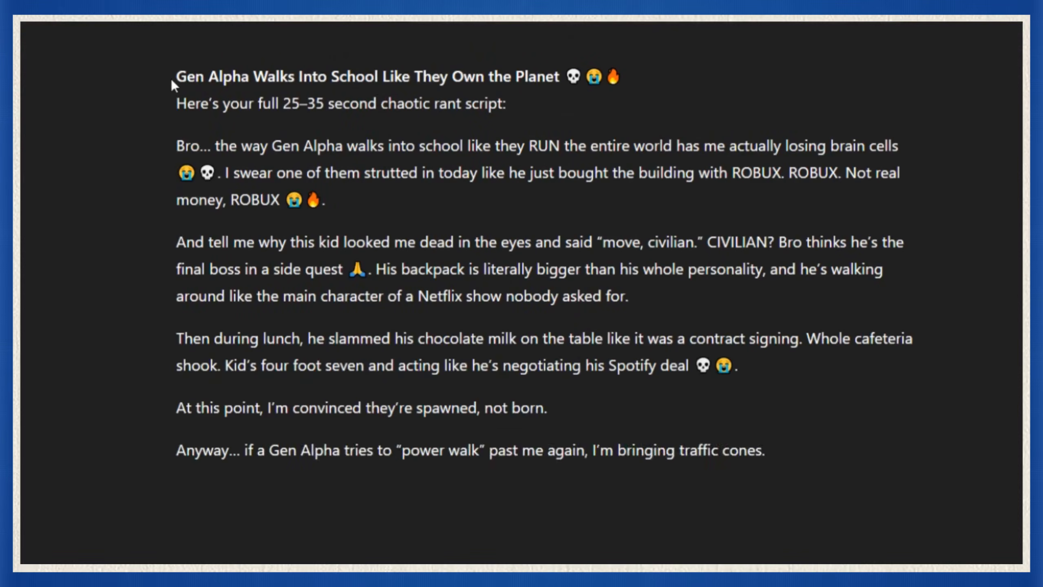
{"action": "left_click_drag", "start_coordinate": [174, 146], "coordinate": [843, 478]}
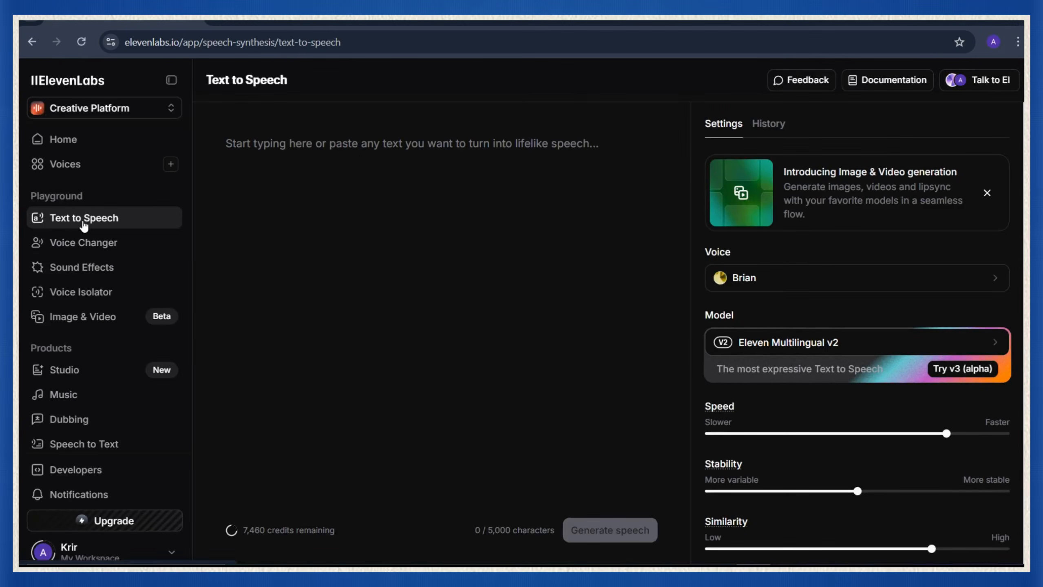
Step: Switch to ElevenLabs Text to Speech, paste the rant script, and choose Adam as the voice
{"action": "right_click", "coordinate": [289, 154]}
{"action": "left_click", "coordinate": [314, 288]}
{"action": "left_click", "coordinate": [857, 278]}
{"action": "left_click", "coordinate": [919, 478]}
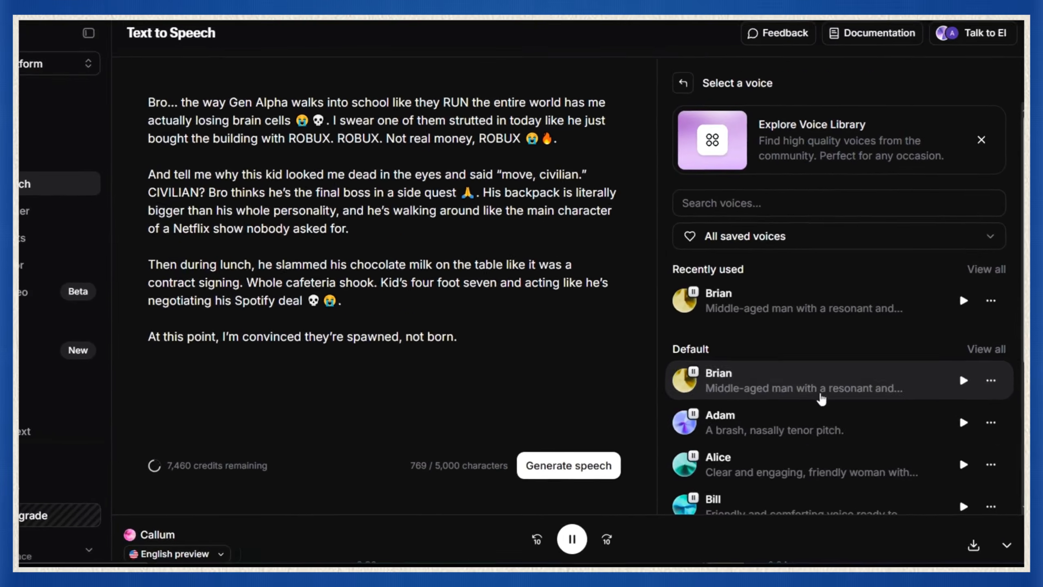
{"action": "left_click", "coordinate": [750, 425]}
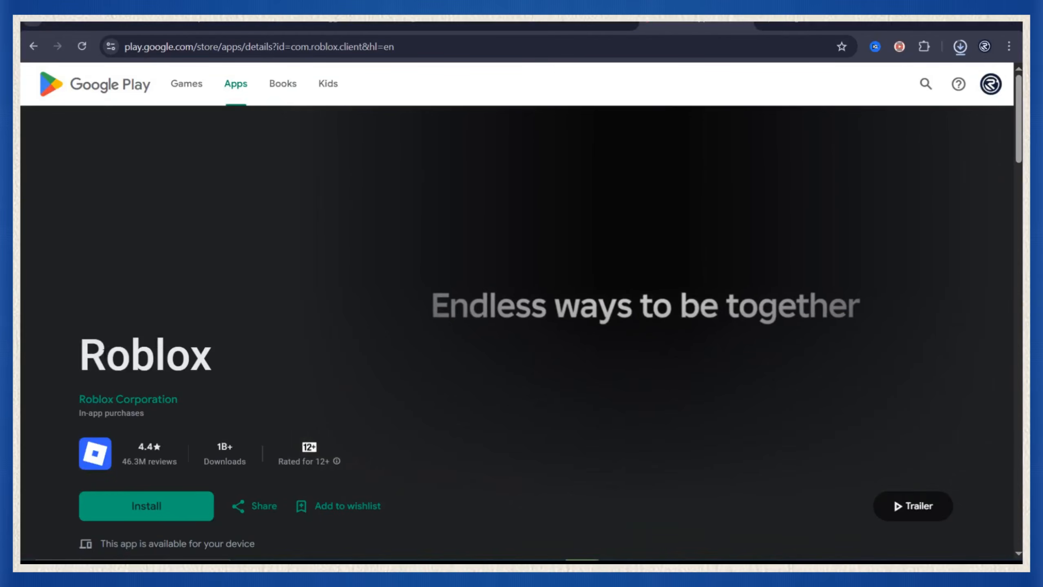
{"action": "double_click", "coordinate": [269, 353]}
{"action": "scroll", "coordinate": [264, 365], "scroll_direction": "down", "scroll_amount": 5}
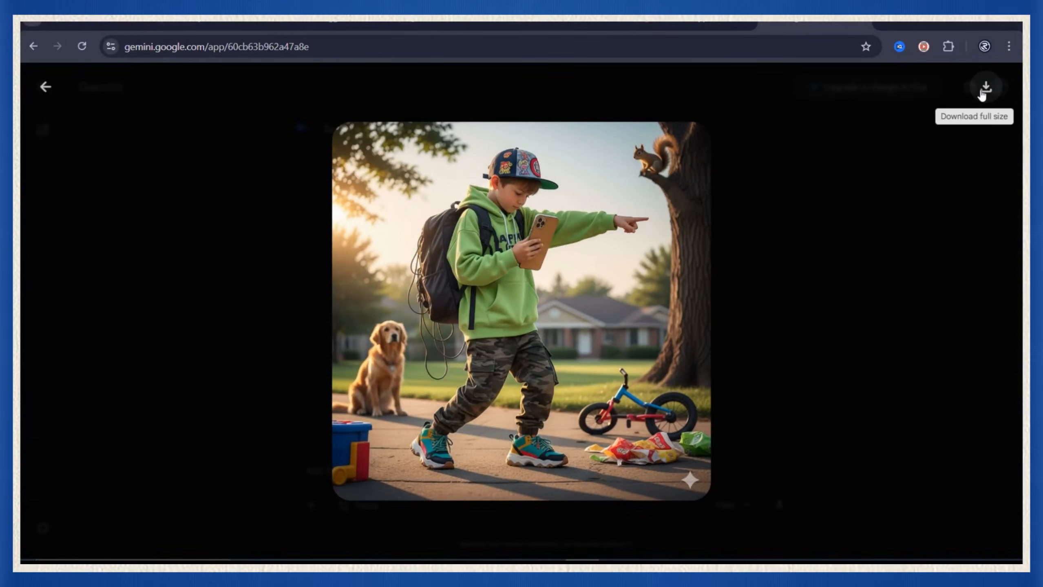
Step: Download the generated image of the kid in the green hoodie from Gemini at full size
{"action": "left_click", "coordinate": [986, 89]}
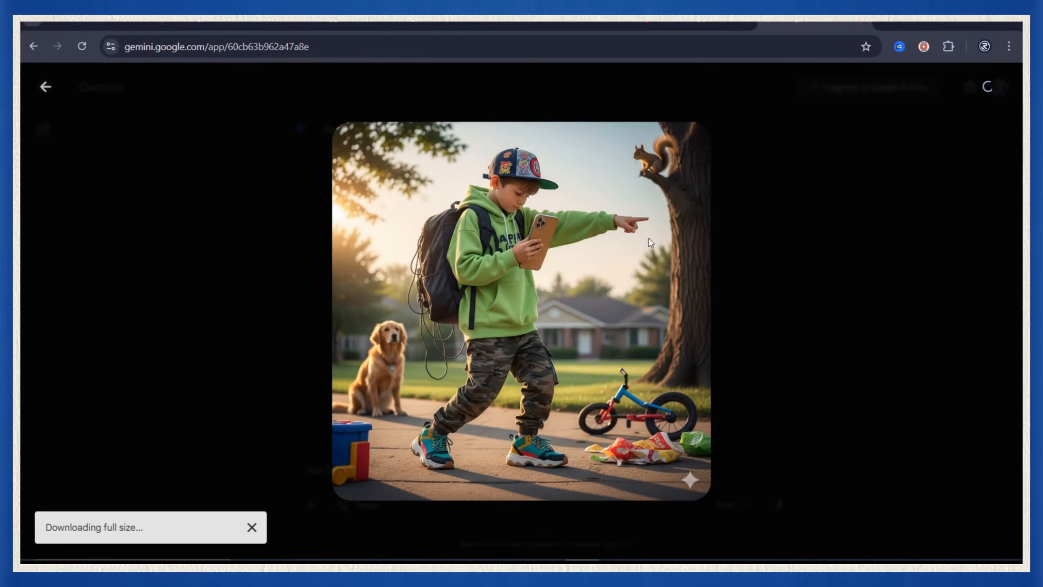
{"action": "left_click", "coordinate": [813, 276]}
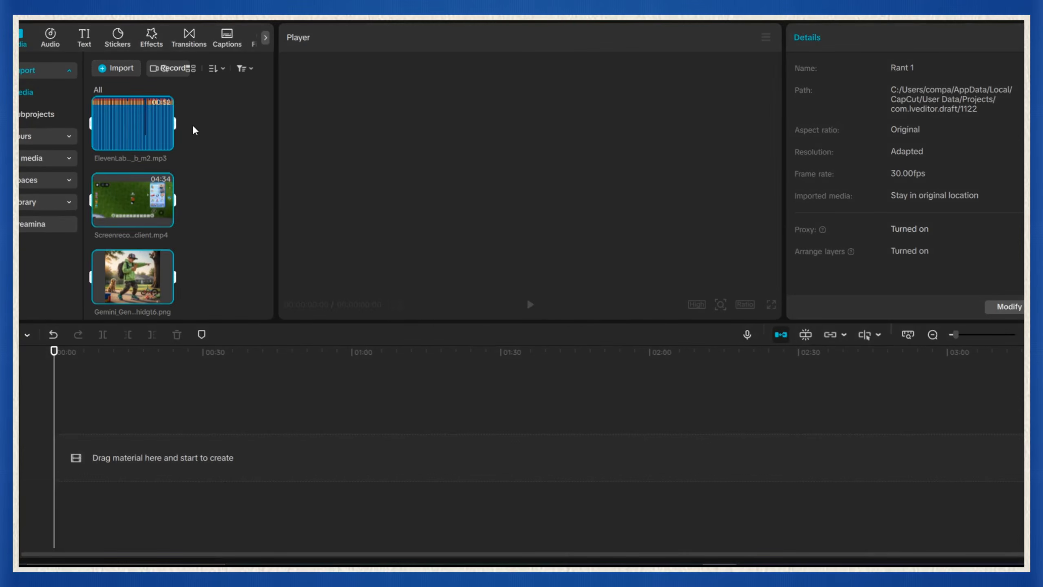
Step: In CapCut, place the Roblox screen recording and the ElevenLabs voiceover on the timeline, with the aspect ratio set to 9:16
{"action": "left_click", "coordinate": [156, 128]}
{"action": "left_click", "coordinate": [148, 202]}
{"action": "left_click", "coordinate": [140, 273]}
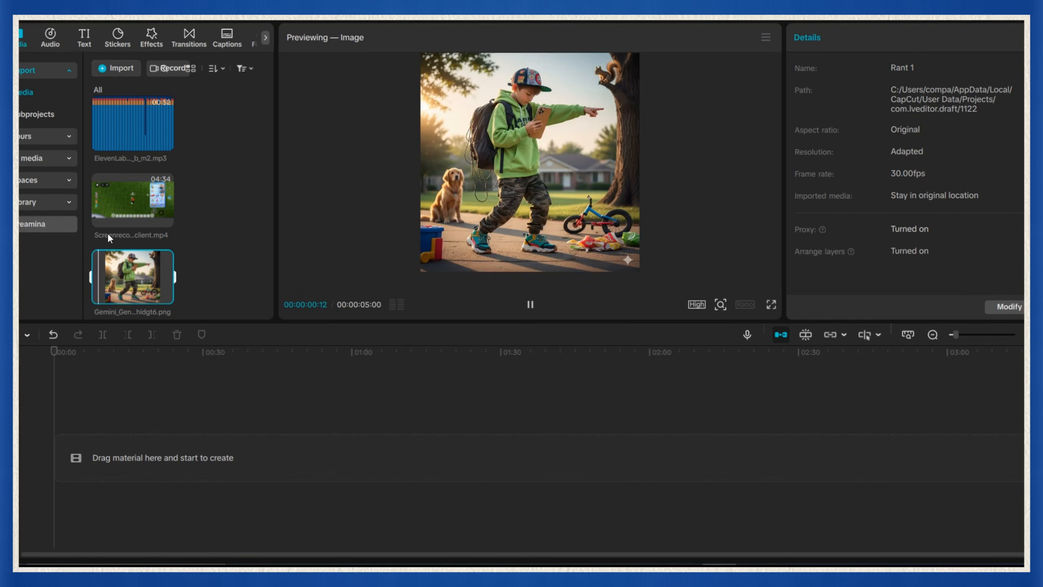
{"action": "left_click_drag", "start_coordinate": [124, 189], "coordinate": [109, 450]}
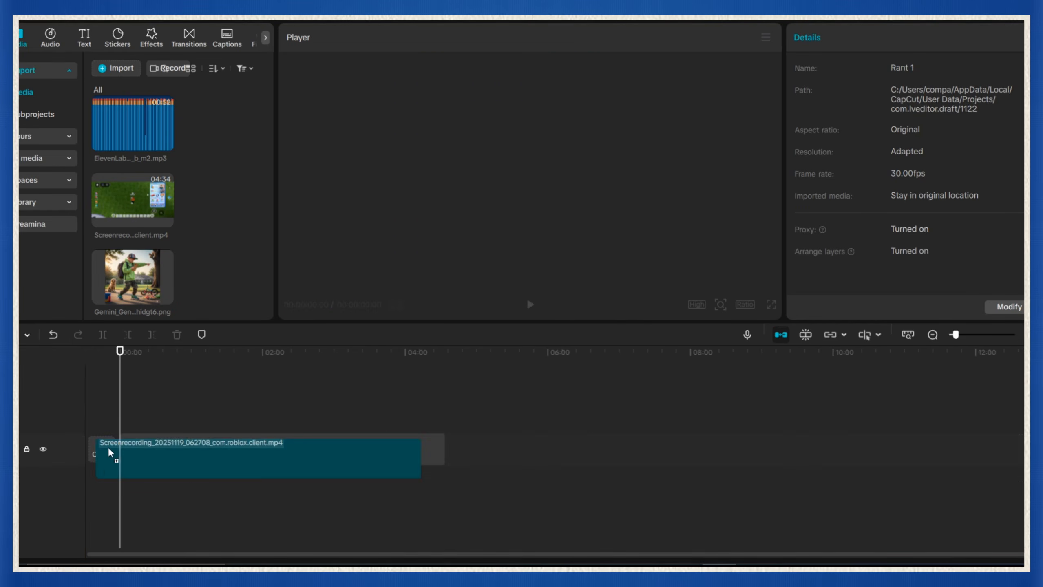
{"action": "left_click", "coordinate": [744, 304]}
{"action": "left_click", "coordinate": [847, 450]}
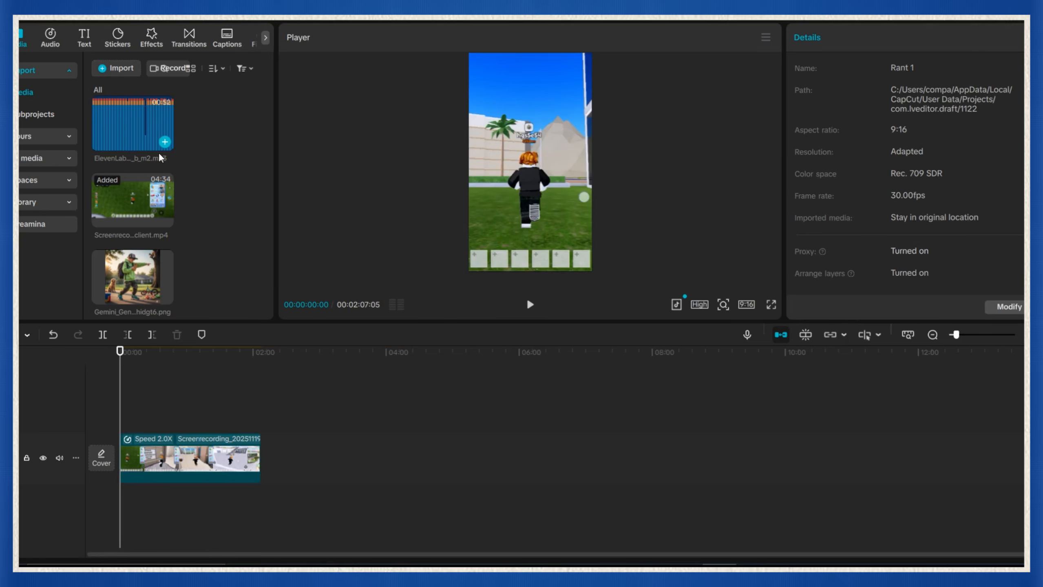
{"action": "left_click_drag", "start_coordinate": [160, 157], "coordinate": [121, 501]}
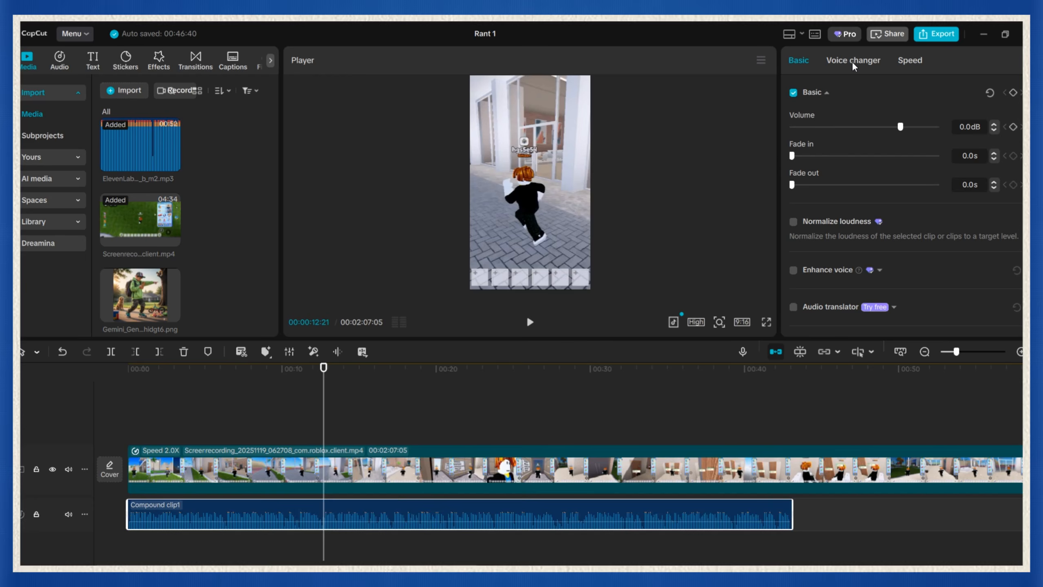
Step: Apply the Teenager voice filter to the voiceover clip and set its speed to 1.4x
{"action": "left_click", "coordinate": [851, 62]}
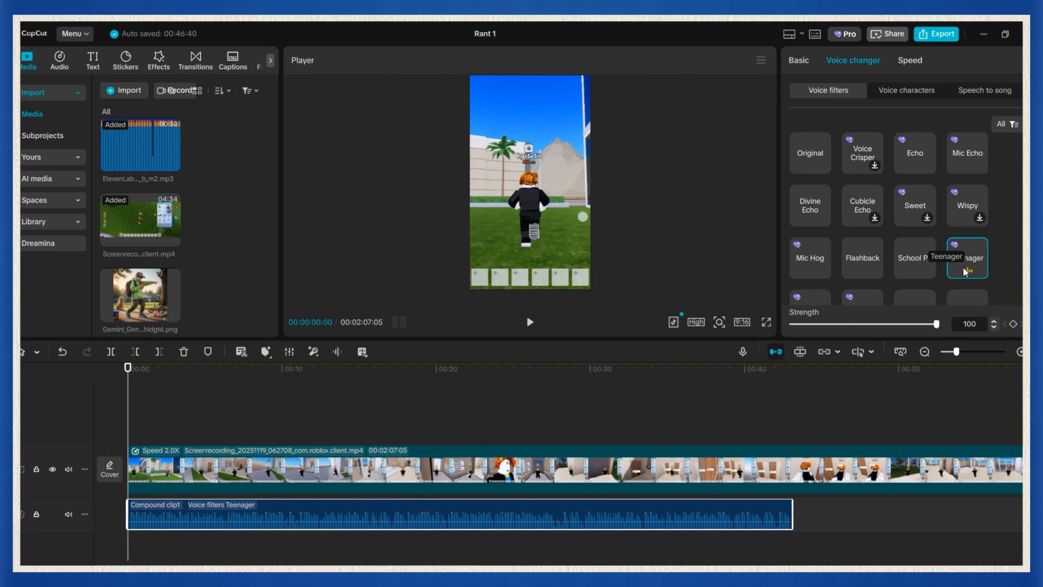
{"action": "left_click", "coordinate": [909, 61]}
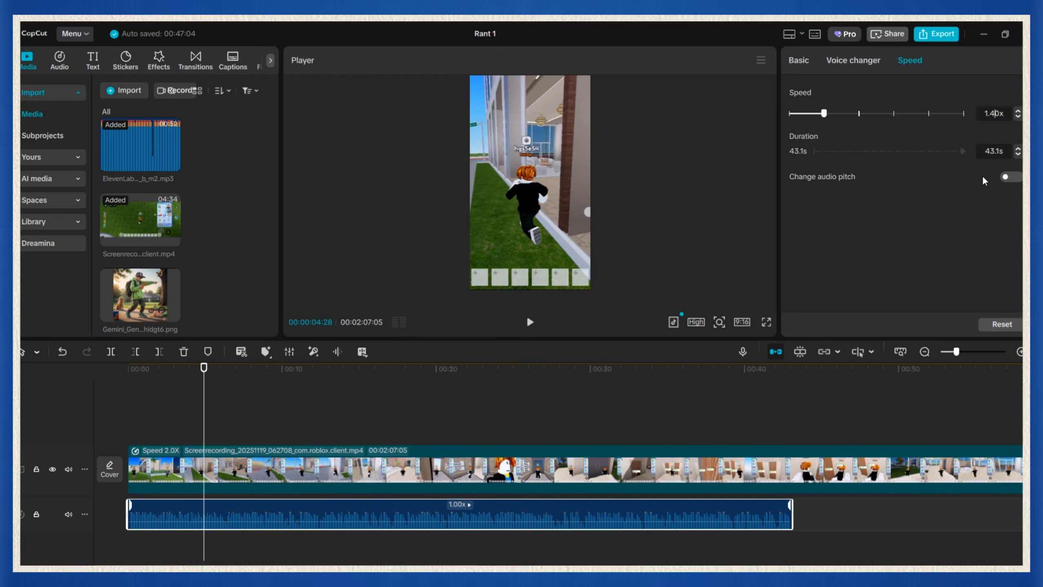
{"action": "key", "text": "Return"}
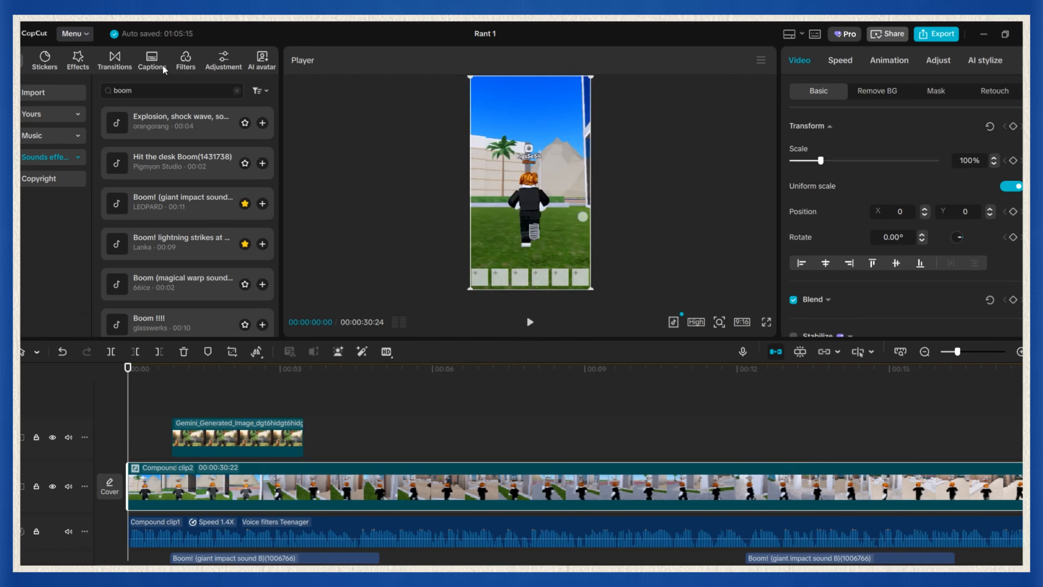
Step: Generate English auto captions for the video and apply the "THE QUICK" text template to all of them
{"action": "left_click", "coordinate": [151, 61]}
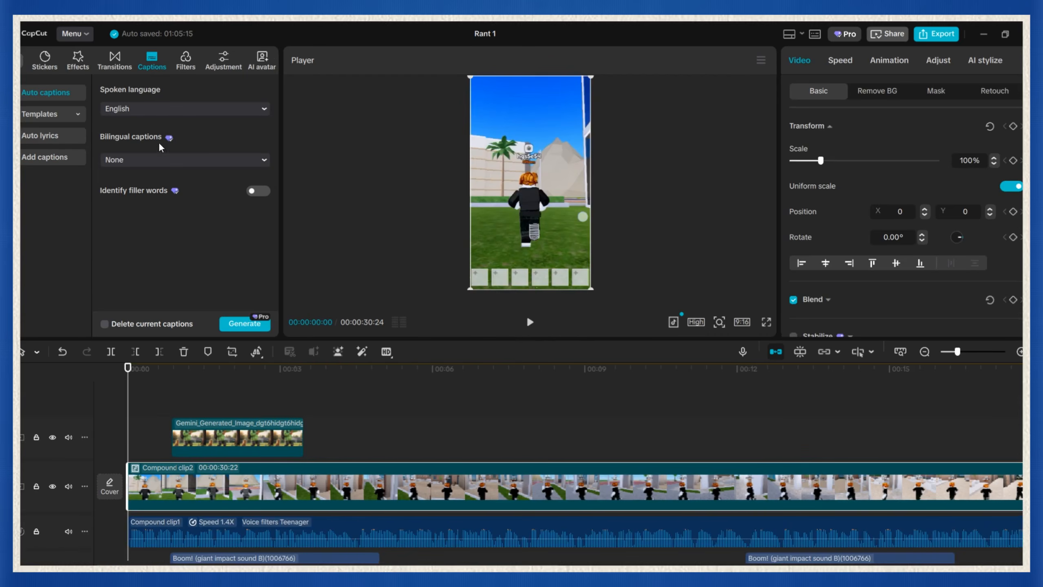
{"action": "left_click", "coordinate": [245, 324]}
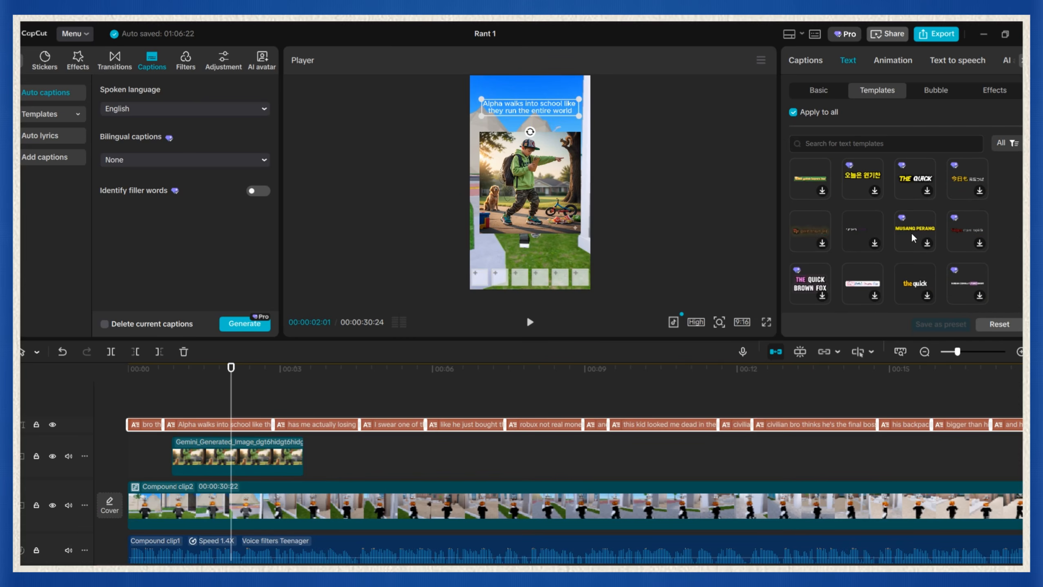
{"action": "left_click", "coordinate": [910, 183]}
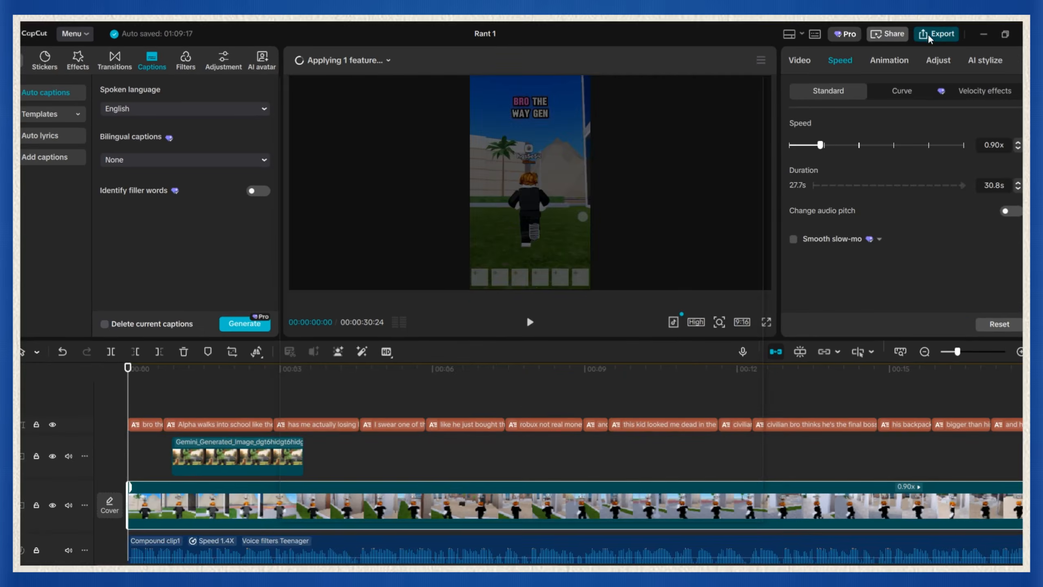
Step: Open the export settings for Rant 1 and set the resolution to 4K
{"action": "key", "text": "ctrl+e"}
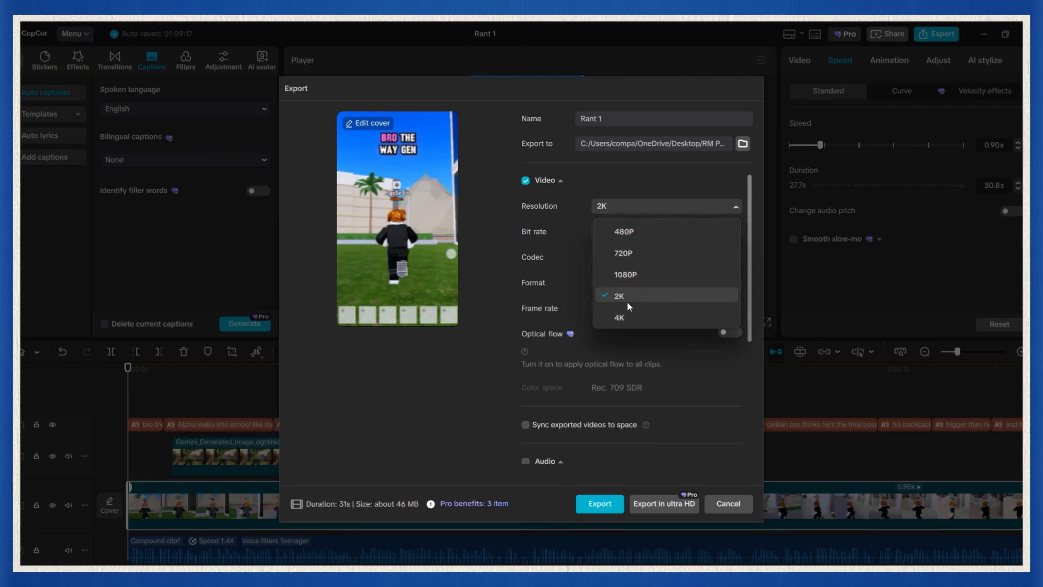
{"action": "left_click", "coordinate": [624, 314]}
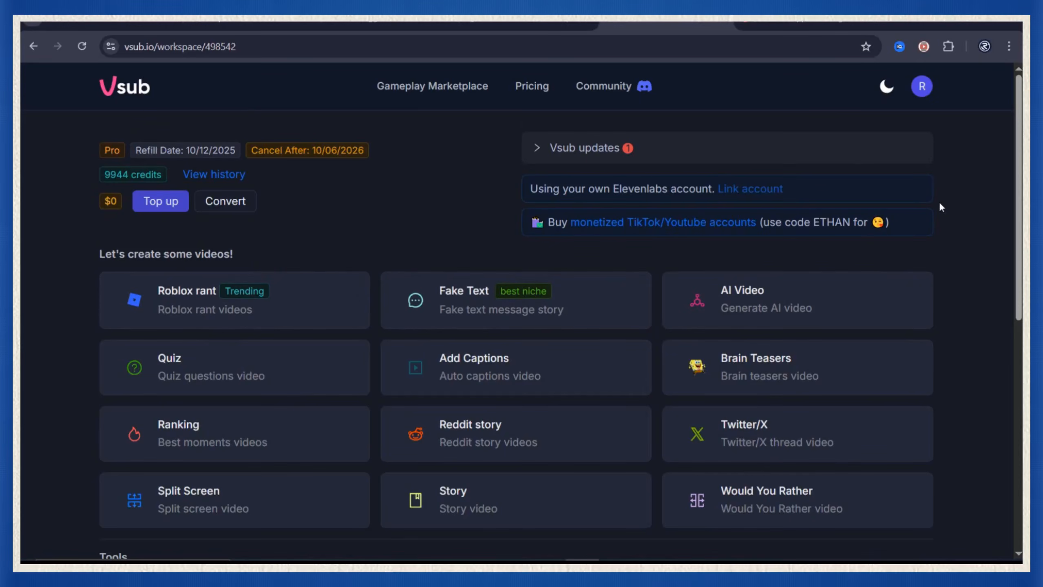
Step: Switch to Vsub, start a new Roblox rant video, and open its script import
{"action": "left_click_drag", "start_coordinate": [99, 252], "coordinate": [265, 269]}
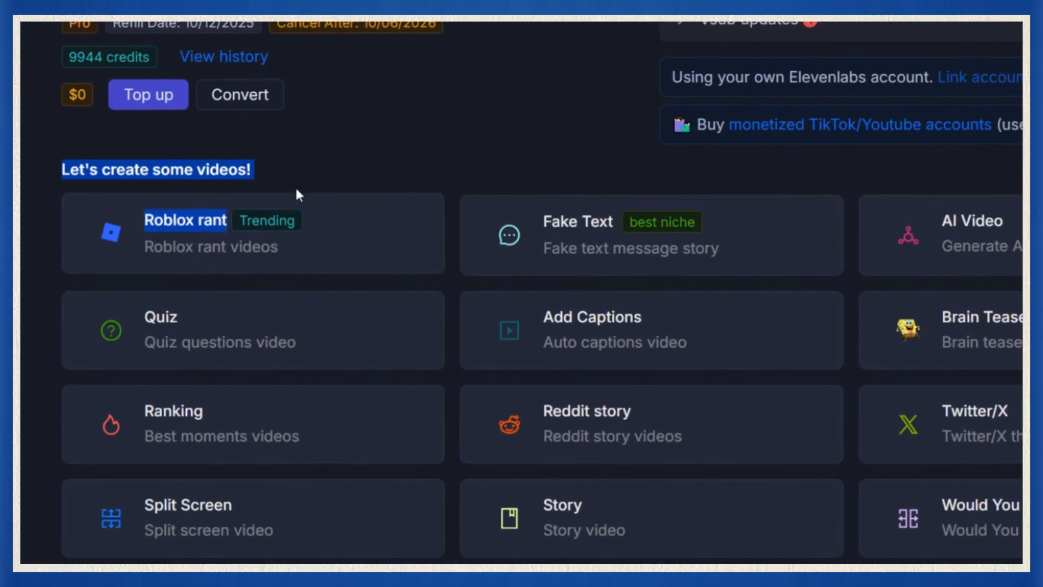
{"action": "left_click_drag", "start_coordinate": [298, 194], "coordinate": [329, 163]}
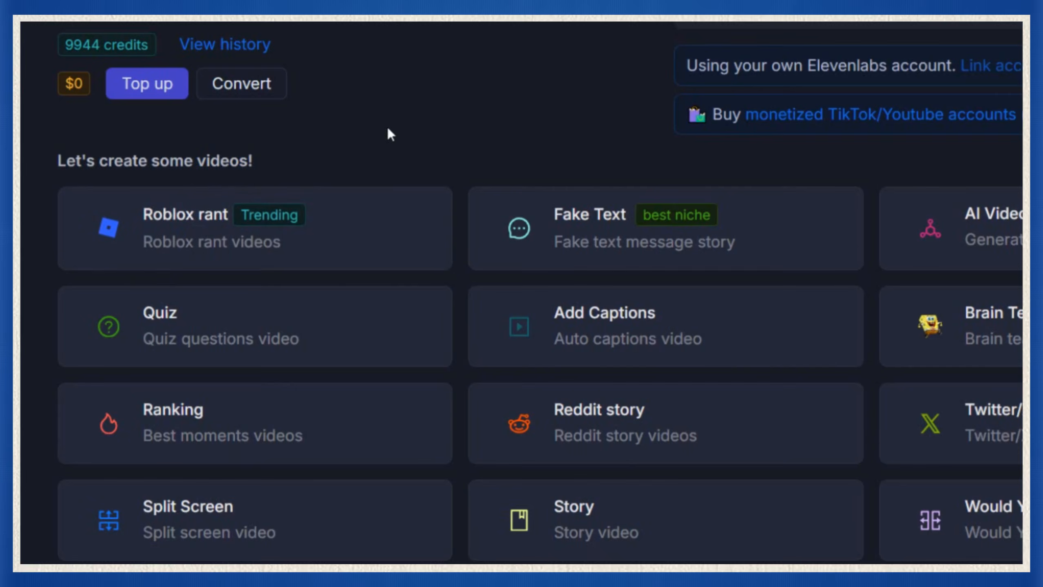
{"action": "left_click", "coordinate": [204, 239]}
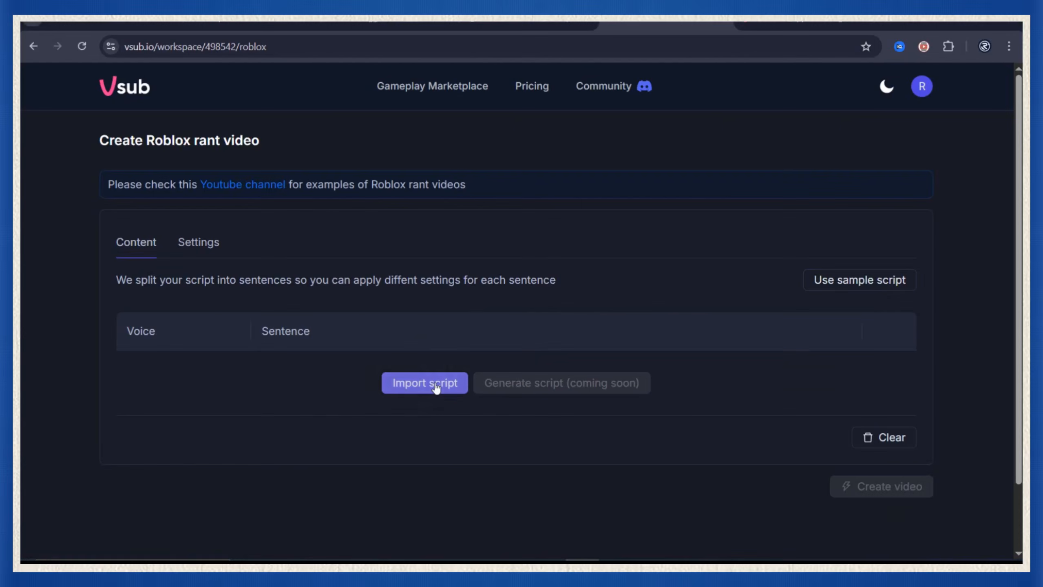
{"action": "left_click", "coordinate": [436, 388]}
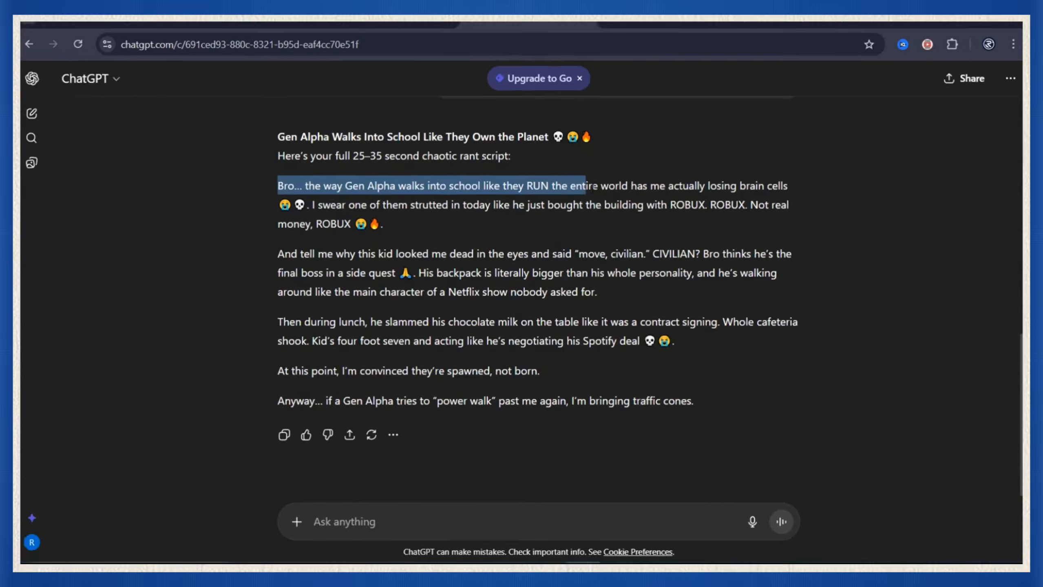
Step: Copy the full rant script from ChatGPT and import it into Vsub with the Adam high pitch voice
{"action": "left_click_drag", "start_coordinate": [610, 182], "coordinate": [768, 422]}
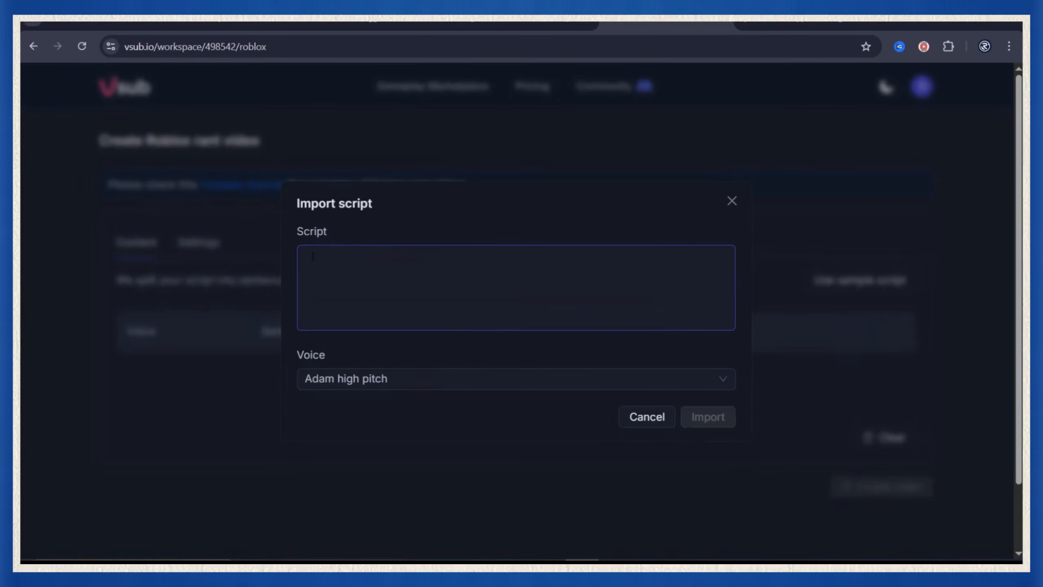
{"action": "left_click", "coordinate": [404, 391]}
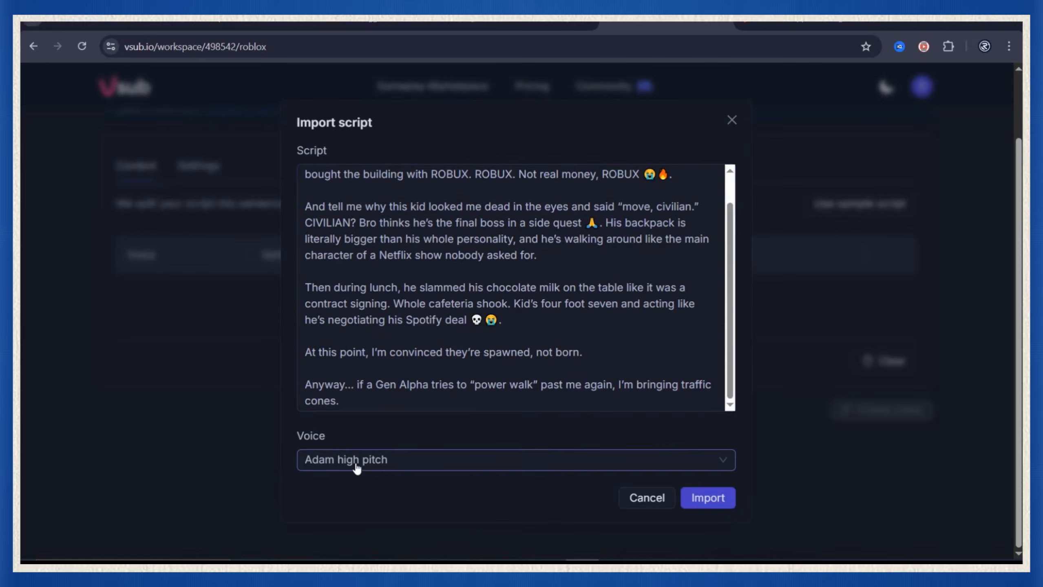
{"action": "left_click", "coordinate": [378, 467]}
{"action": "left_click", "coordinate": [357, 487]}
{"action": "left_click", "coordinate": [717, 506]}
Step: Create the Roblox rant video from the imported sentences and play its preview
{"action": "scroll", "coordinate": [298, 337], "scroll_direction": "down", "scroll_amount": 10}
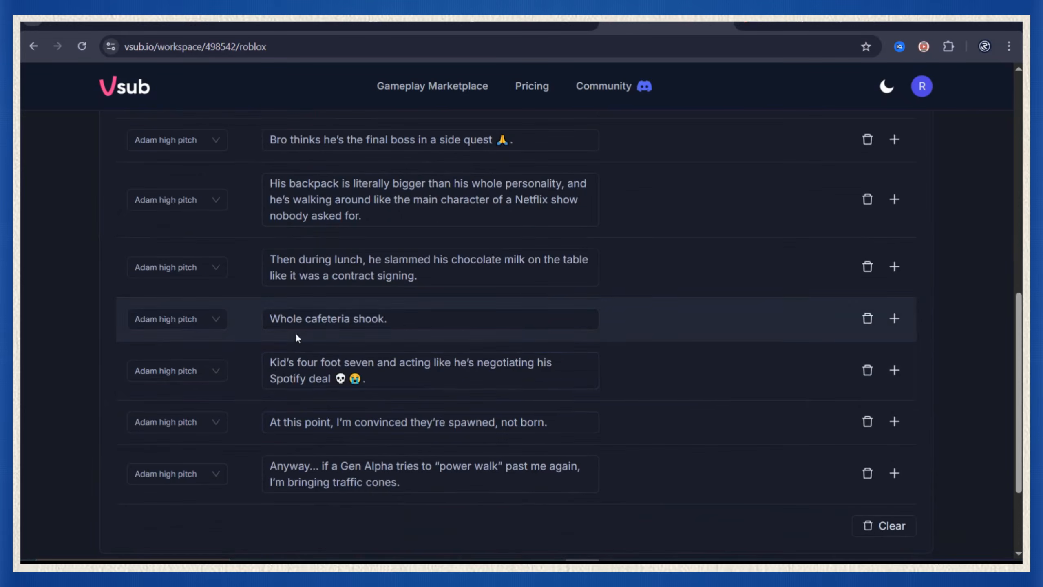
{"action": "scroll", "coordinate": [458, 349], "scroll_direction": "down", "scroll_amount": 3}
{"action": "left_click", "coordinate": [874, 439]}
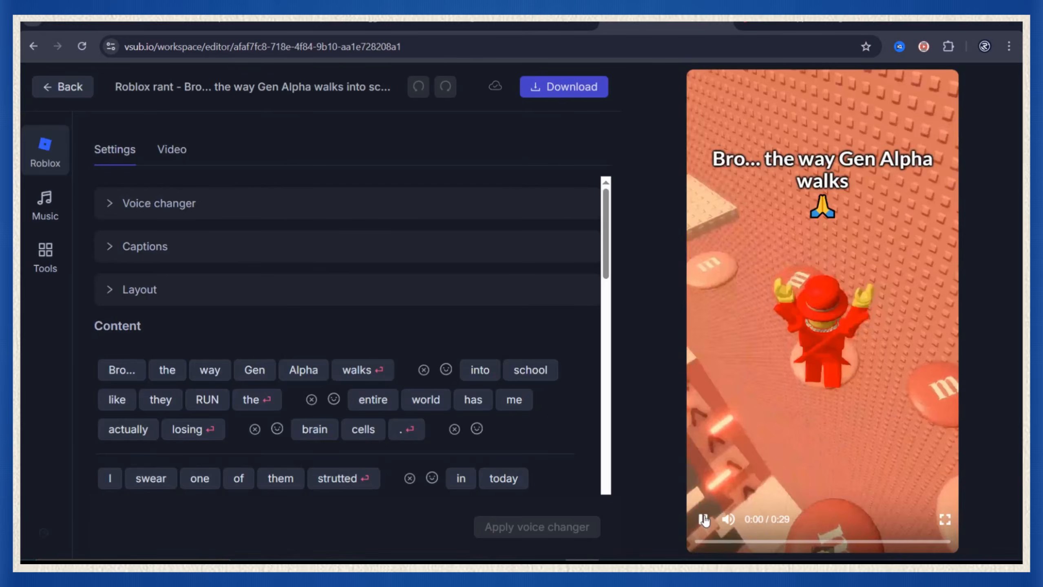
{"action": "left_click", "coordinate": [704, 520]}
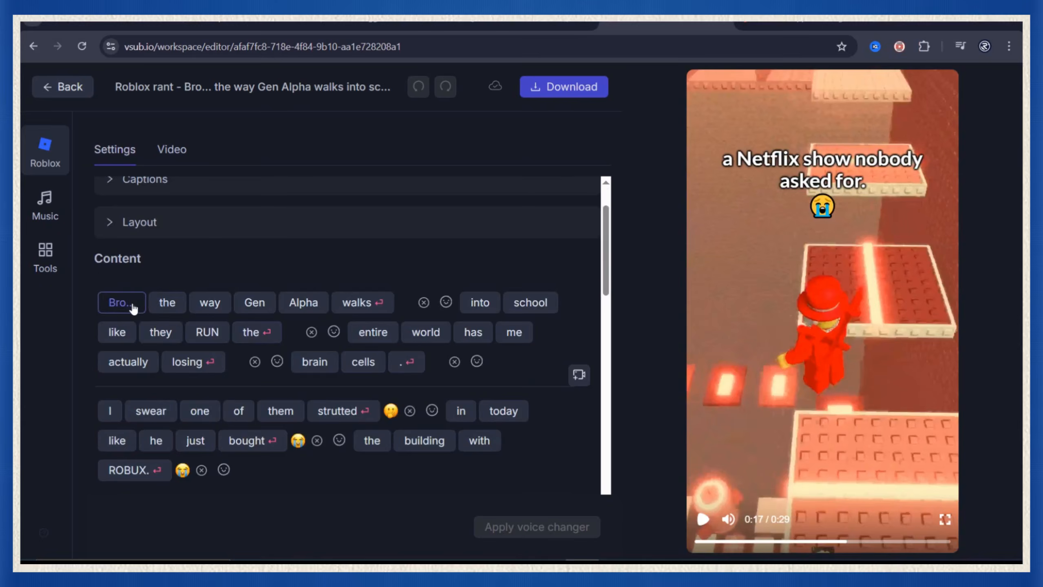
Step: Add the Vine boom sound effect to the opening word "Bro..." in the script content
{"action": "left_click", "coordinate": [133, 306]}
{"action": "scroll", "coordinate": [304, 312], "scroll_direction": "down", "scroll_amount": 2}
{"action": "left_click", "coordinate": [123, 354]}
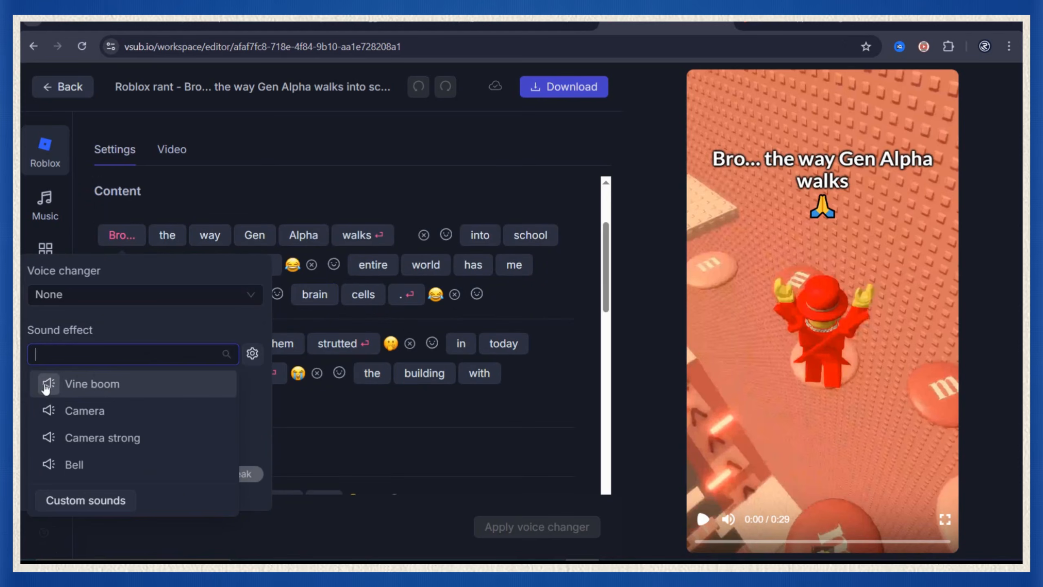
{"action": "left_click", "coordinate": [92, 383]}
{"action": "left_click", "coordinate": [363, 294]}
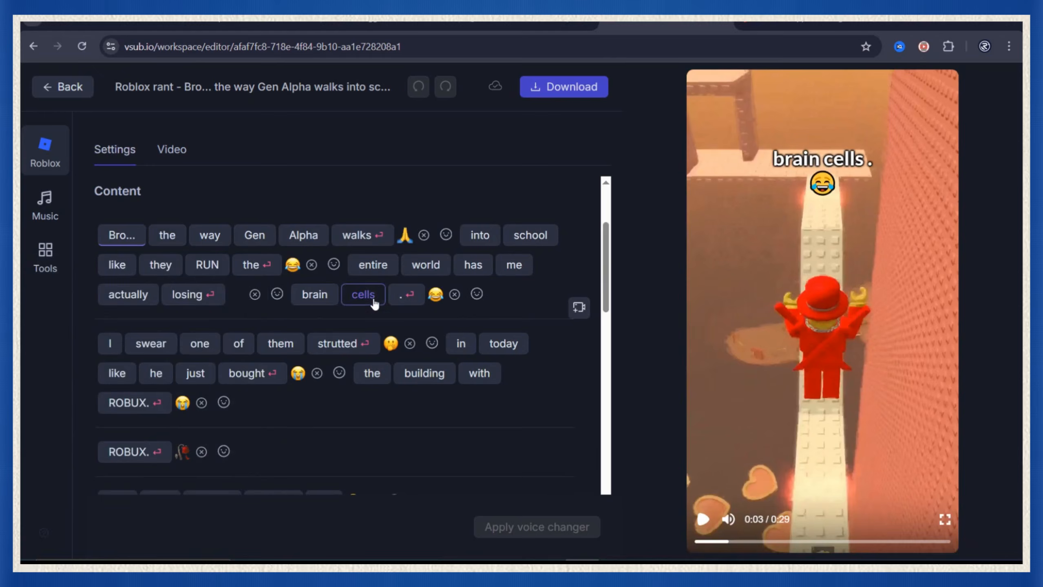
{"action": "scroll", "coordinate": [311, 351], "scroll_direction": "down", "scroll_amount": 4}
{"action": "left_click", "coordinate": [320, 346]}
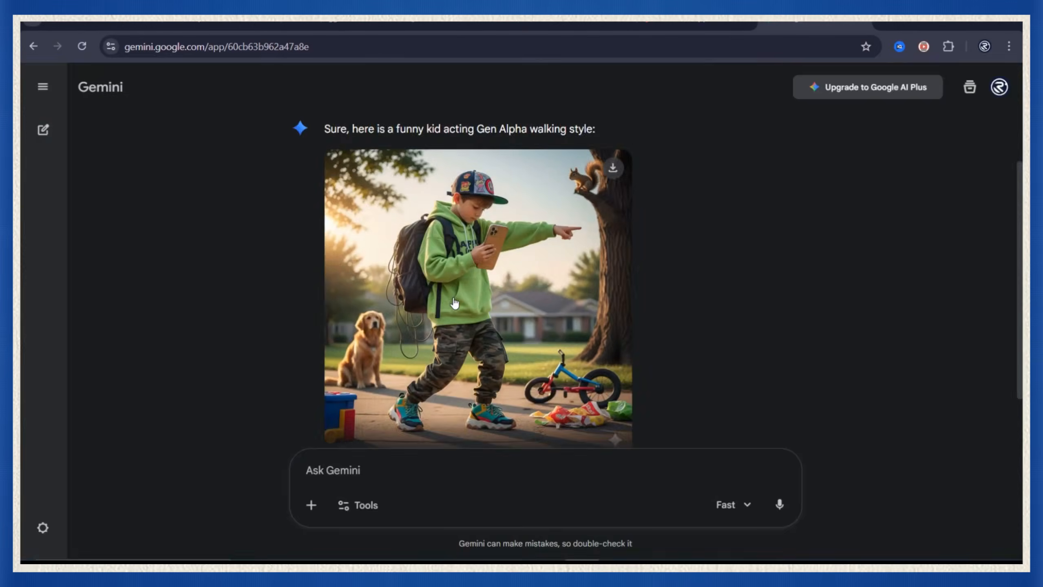
Step: Open the generated kid image in Gemini and attach it as media to the word "walks" in the Vsub script
{"action": "left_click", "coordinate": [463, 296]}
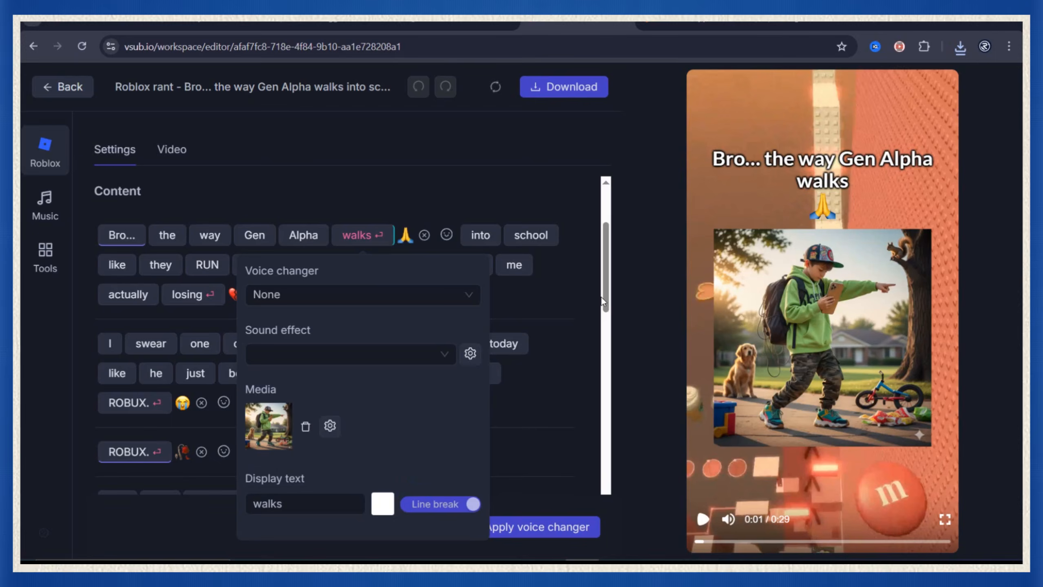
{"action": "left_click", "coordinate": [472, 503]}
{"action": "left_click", "coordinate": [330, 426]}
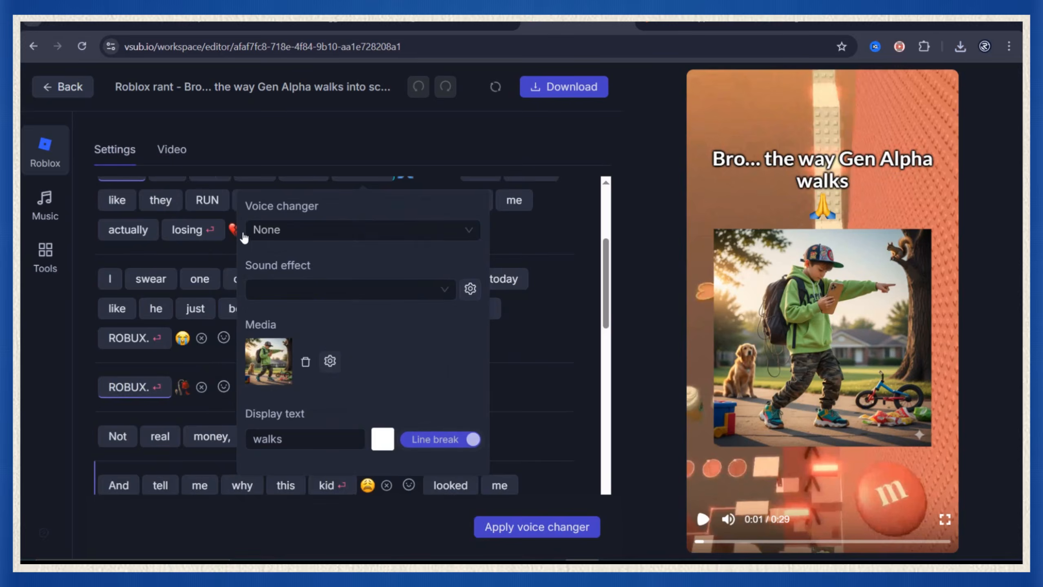
Step: Review the background video options of the first rant video and start its download
{"action": "left_click", "coordinate": [179, 153]}
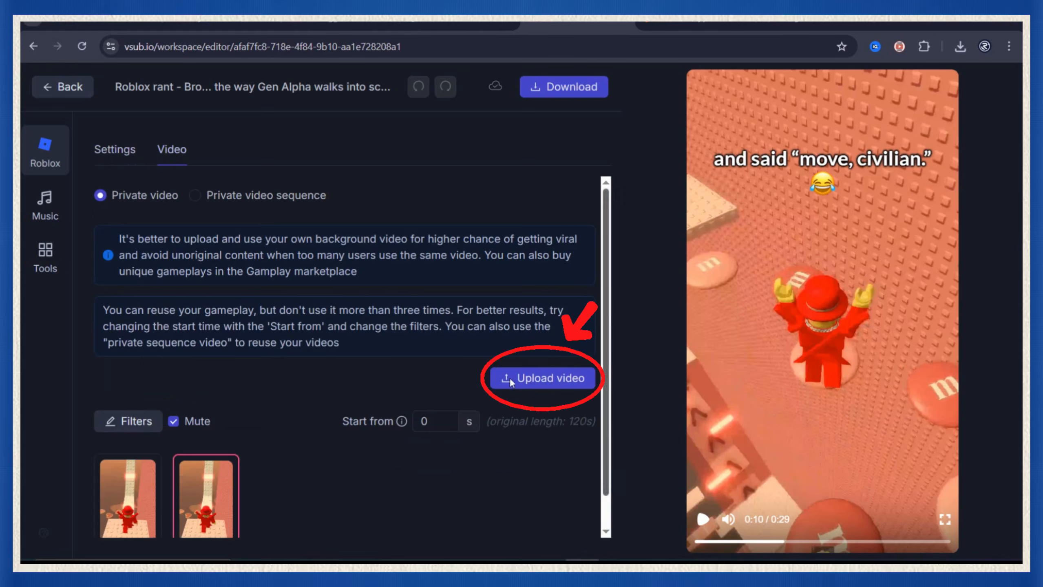
{"action": "left_click", "coordinate": [560, 88]}
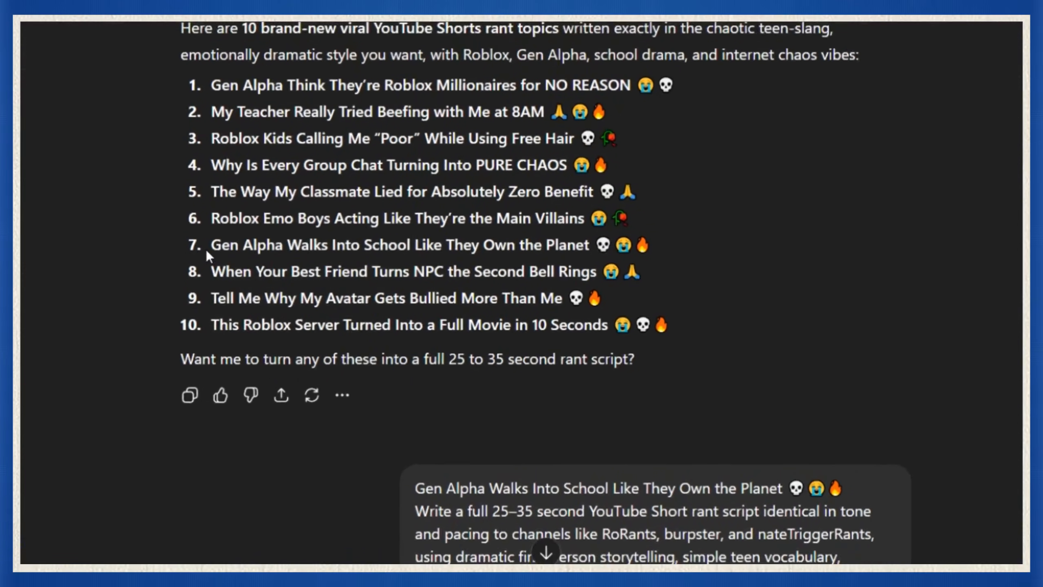
Step: Copy the topic "Gen Alpha Think They're Roblox Millionaires for NO REASON" in ChatGPT and request a full 25–35 second YouTube Short rant script on it
{"action": "left_click_drag", "start_coordinate": [207, 247], "coordinate": [263, 247]}
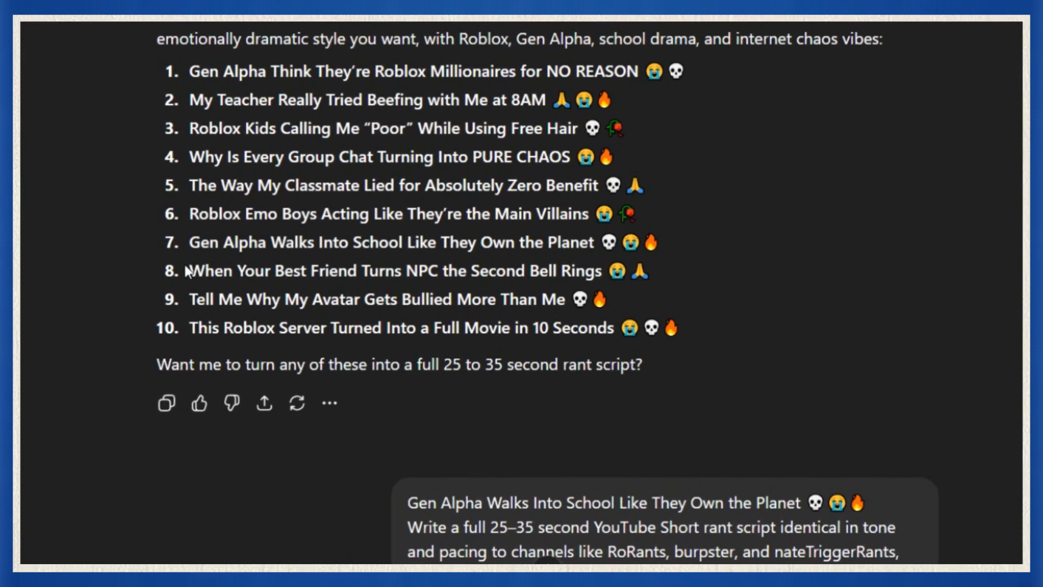
{"action": "left_click", "coordinate": [371, 291]}
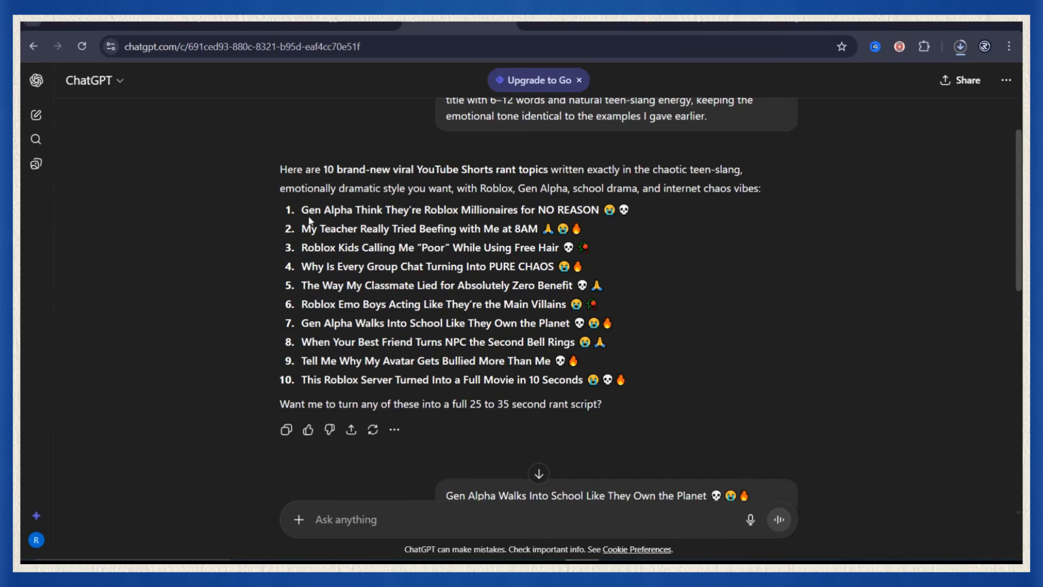
{"action": "right_click", "coordinate": [579, 207]}
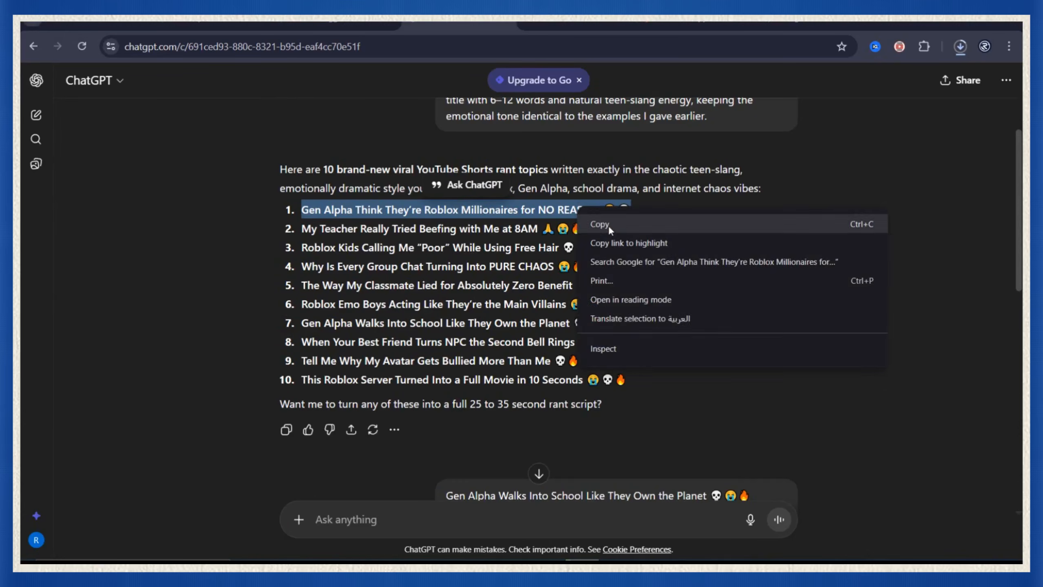
{"action": "left_click", "coordinate": [610, 226]}
{"action": "type", "text": "Gen Alpha Think They’re Roblox Millionaires for NO REASON 😭💀"}
{"action": "scroll", "coordinate": [669, 393], "scroll_direction": "down", "scroll_amount": 5}
{"action": "key", "text": "shift+Return"}
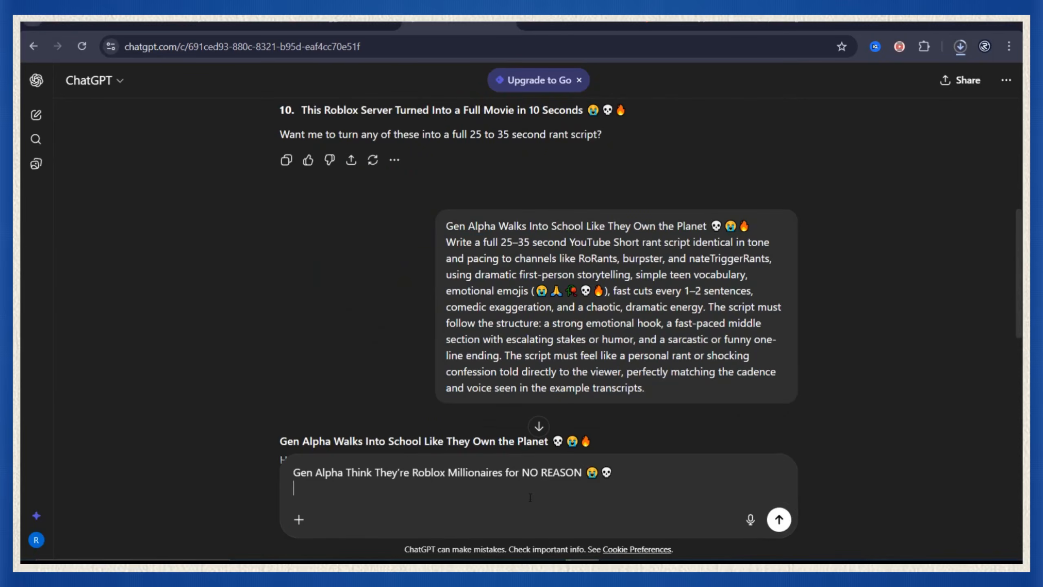
{"action": "type", "text": "Write a full 25–35 second YouTube Short rant script identical in tone and pacing to channels like RoRants, burpster, and nateTriggerRants, using dramatic first-person storytelling, simple teen vocabulary, emotional emojis (😭 🙏 🥀 💀 🔥), fast cuts every 1–2 sentences, comedic exaggeration, and a chaotic, dramatic energy. The script must follow the structure: a strong emotional hook, a fast-paced middle section with escalating stakes or humor, and a sarcastic or funny one-line ending. The script must feel like a personal rant or shocking confession told directly to the viewer, perfectly matching the cadence and voice seen in the example transcripts."}
{"action": "key", "text": "Return"}
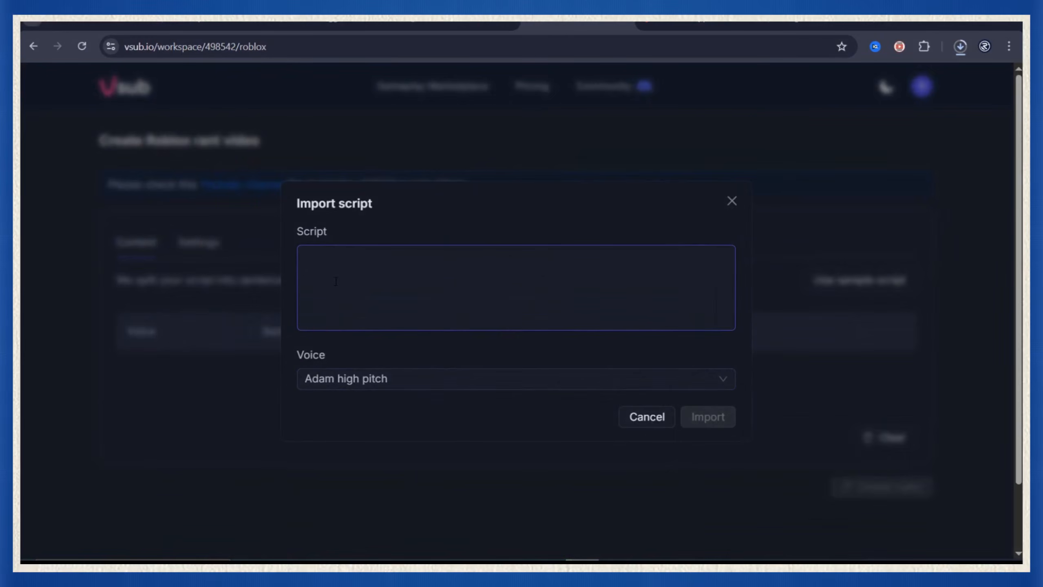
Step: Import the Roblox millionaires rant script into Vsub with the Adam high pitch voice
{"action": "key", "text": "ctrl+v"}
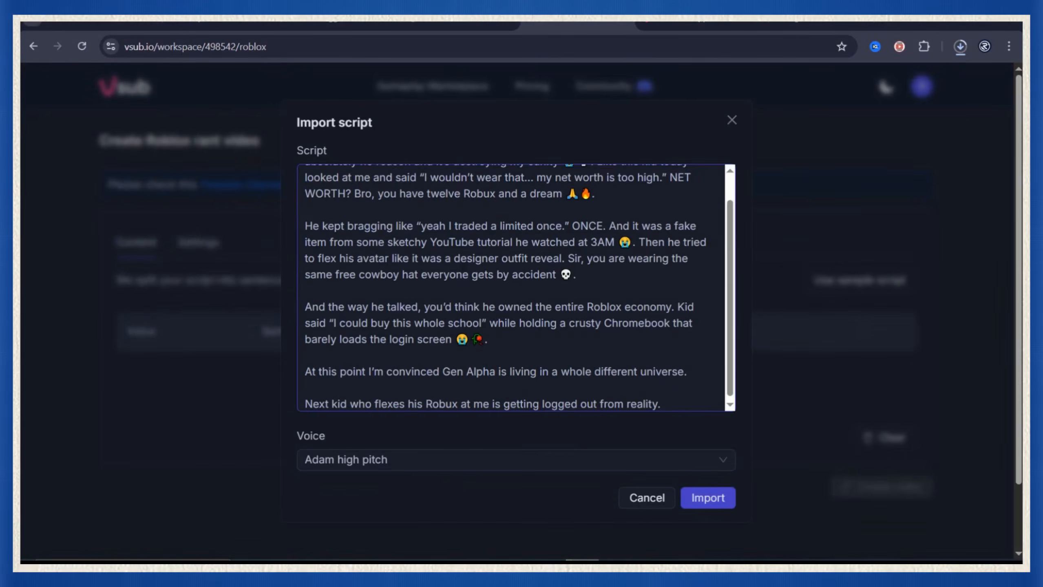
{"action": "scroll", "coordinate": [514, 288], "scroll_direction": "up", "scroll_amount": 3}
{"action": "left_click", "coordinate": [709, 496]}
{"action": "scroll", "coordinate": [742, 272], "scroll_direction": "down", "scroll_amount": 3}
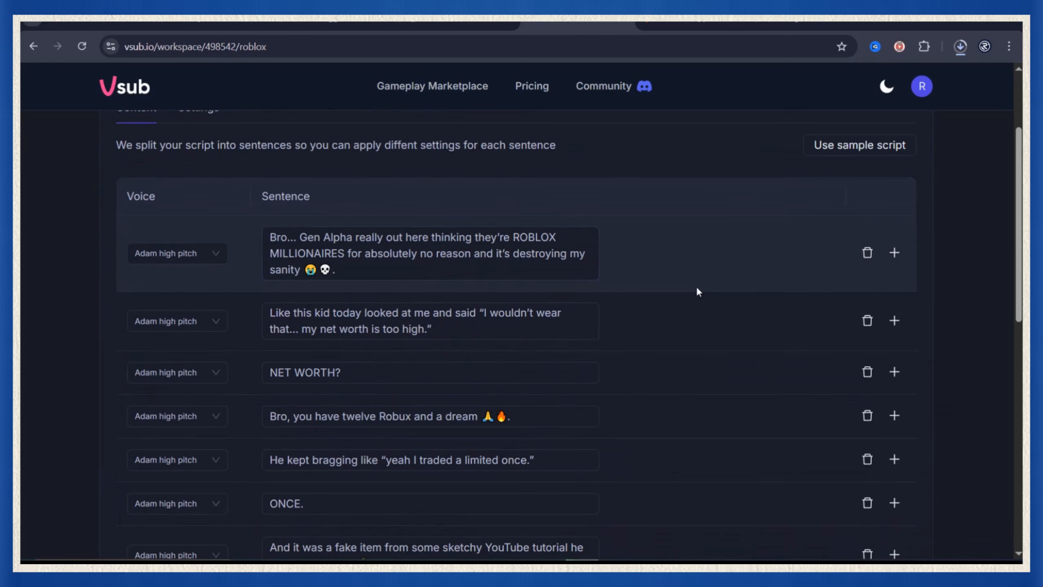
Step: Move the quote “I wouldn’t wear that... my net worth is too high.” into its own sentence with the voice The Kid
{"action": "left_click", "coordinate": [482, 316]}
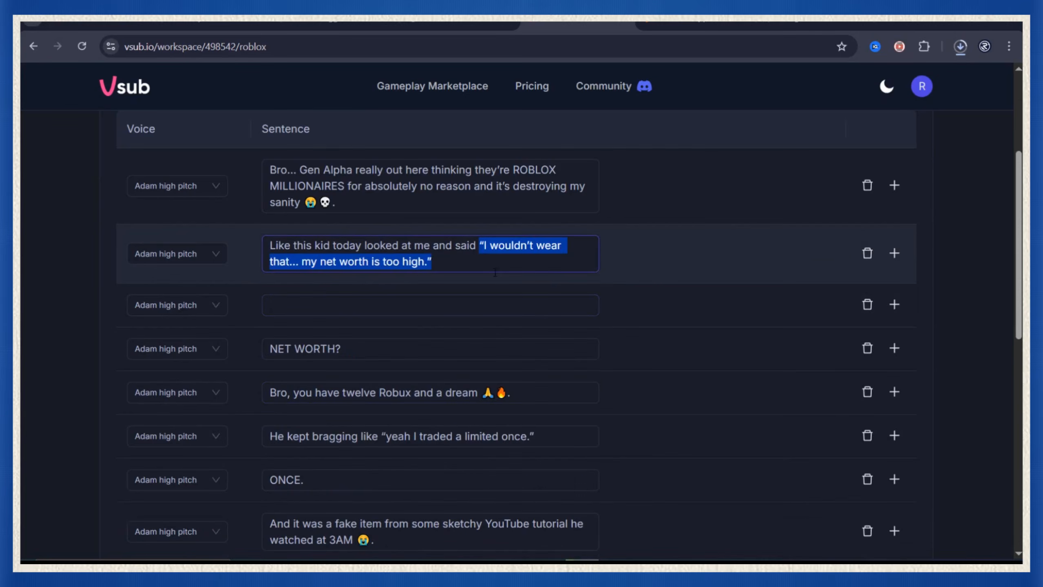
{"action": "key", "text": "ctrl+x"}
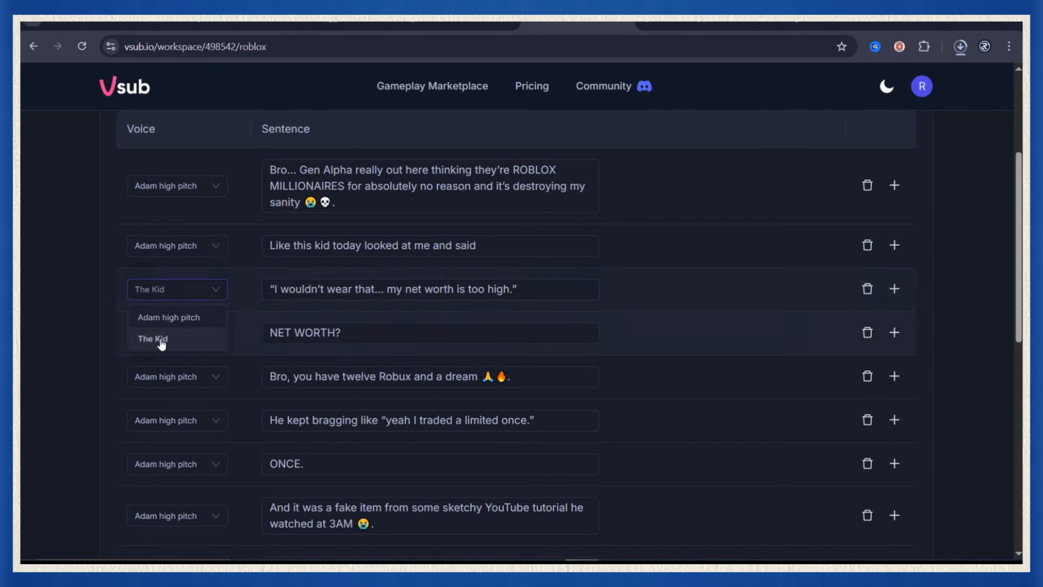
{"action": "left_click", "coordinate": [162, 344]}
Step: Open the form for adding a voice in the rant video settings and view the available Elevenlabs voices
{"action": "scroll", "coordinate": [156, 223], "scroll_direction": "up", "scroll_amount": 5}
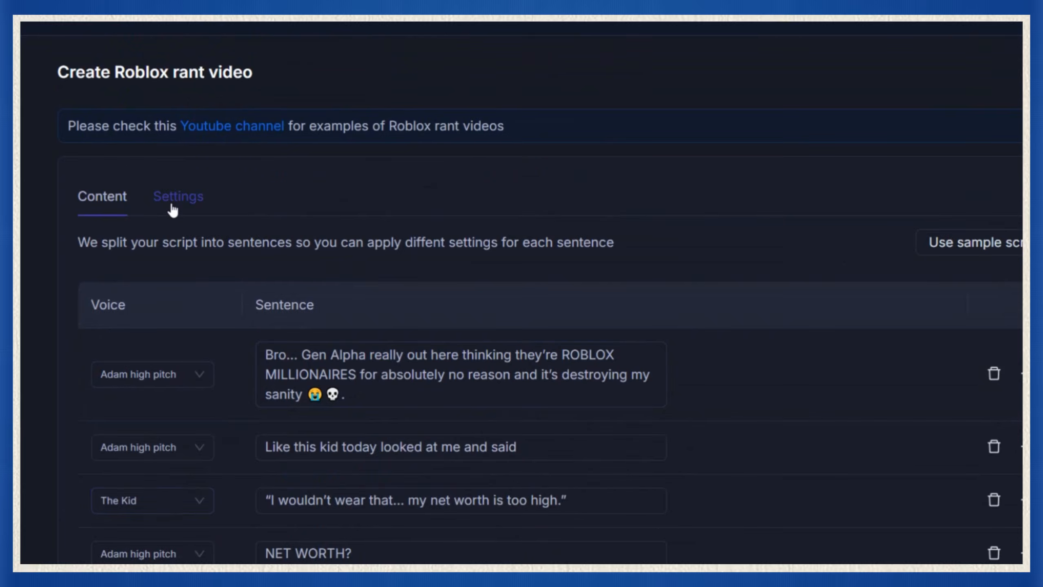
{"action": "left_click", "coordinate": [172, 206]}
{"action": "left_click", "coordinate": [128, 375]}
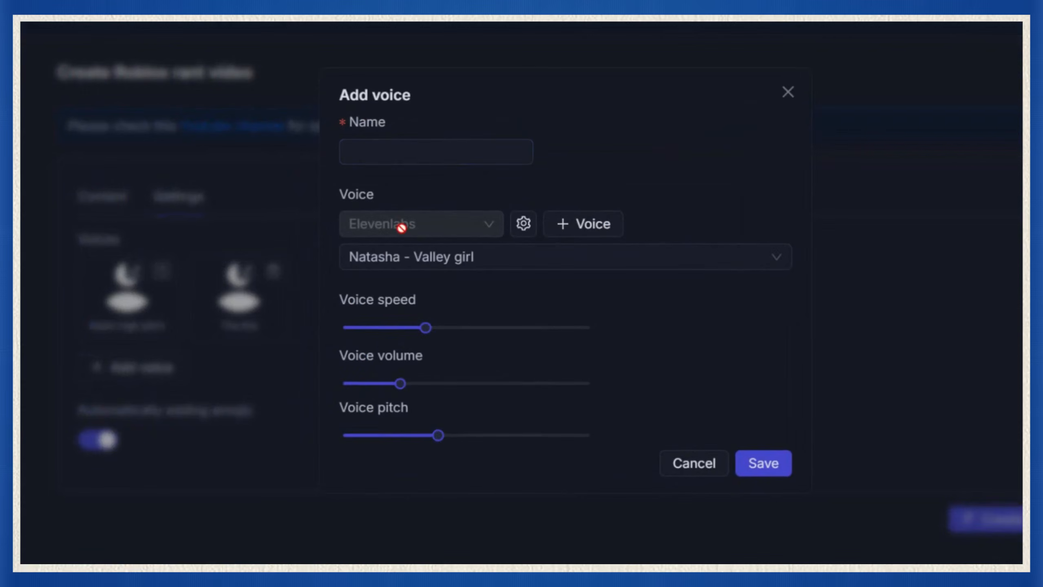
{"action": "left_click", "coordinate": [570, 255]}
Step: Move the quote “yeah I traded a limited once.” into its own sentence and create the rant video
{"action": "scroll", "coordinate": [533, 360], "scroll_direction": "down", "scroll_amount": 5}
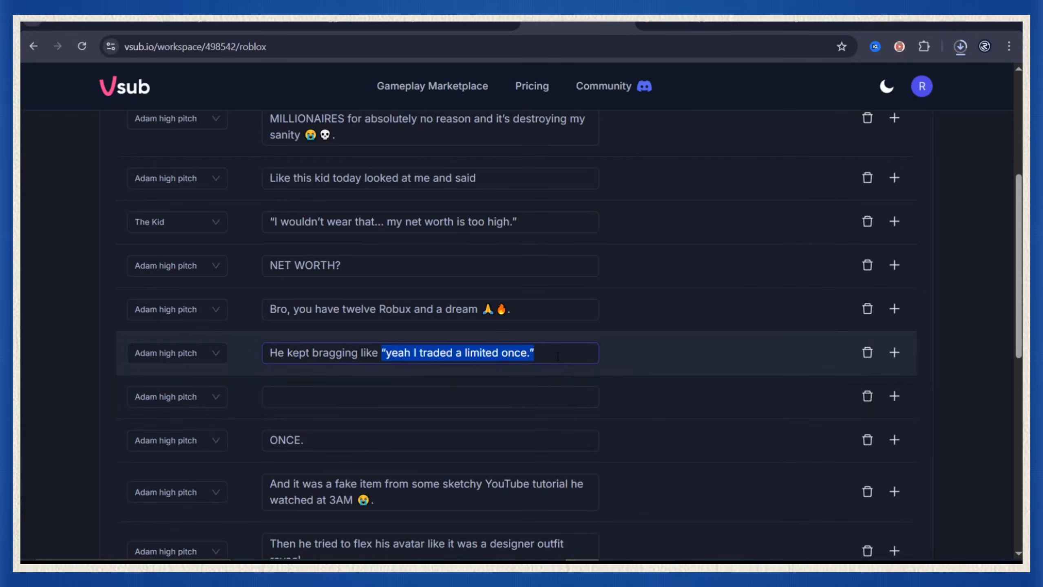
{"action": "key", "text": "ctrl+x"}
{"action": "scroll", "coordinate": [878, 452], "scroll_direction": "down", "scroll_amount": 10}
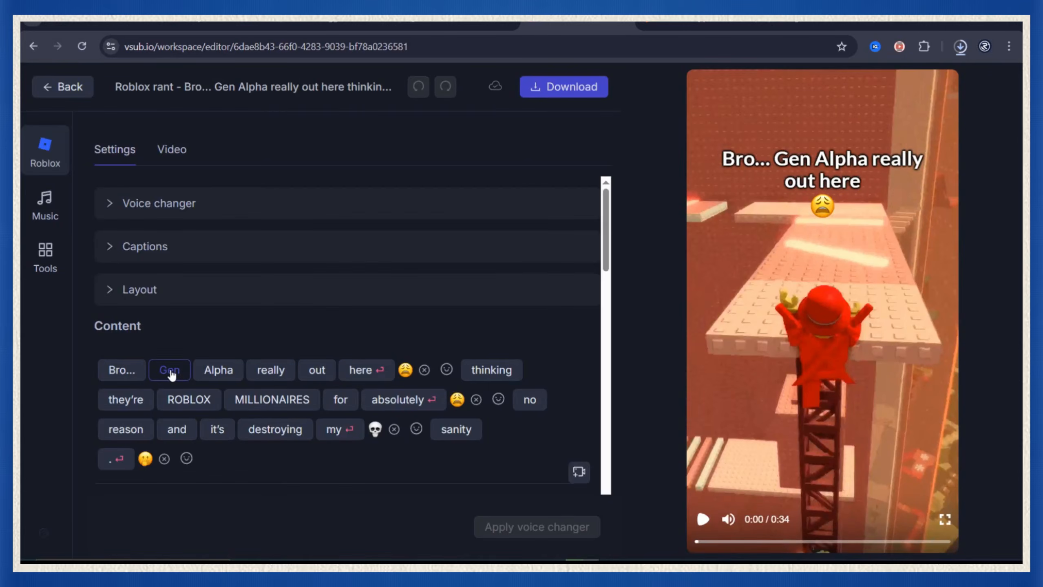
Step: Open the word settings of "Gen" in the script content and go to its sound effect
{"action": "left_click", "coordinate": [170, 371]}
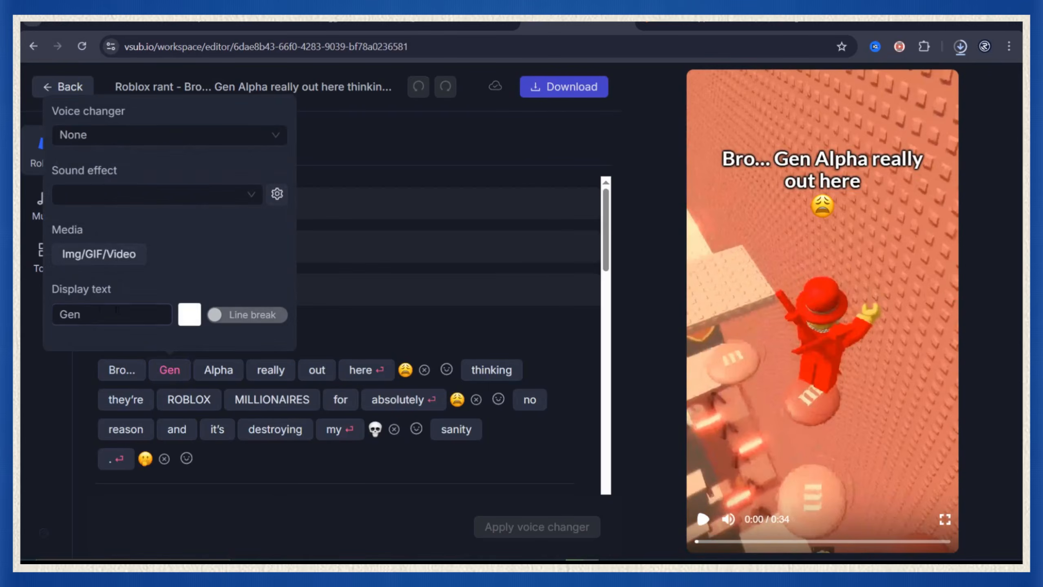
{"action": "left_click", "coordinate": [85, 167]}
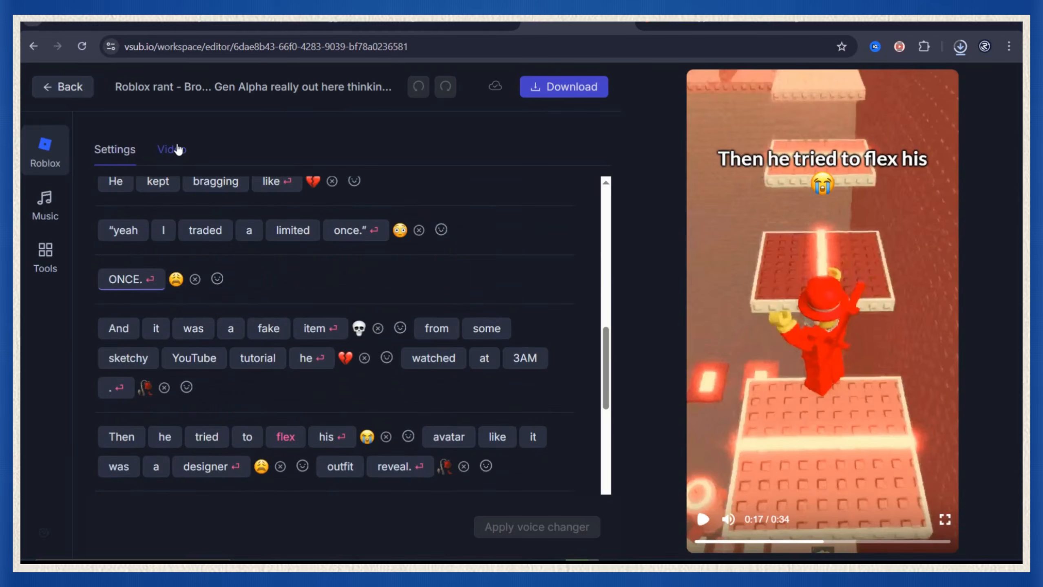
Step: Set the uploaded green grass gameplay clip as the background video
{"action": "left_click", "coordinate": [178, 150]}
{"action": "scroll", "coordinate": [226, 477], "scroll_direction": "down", "scroll_amount": 1}
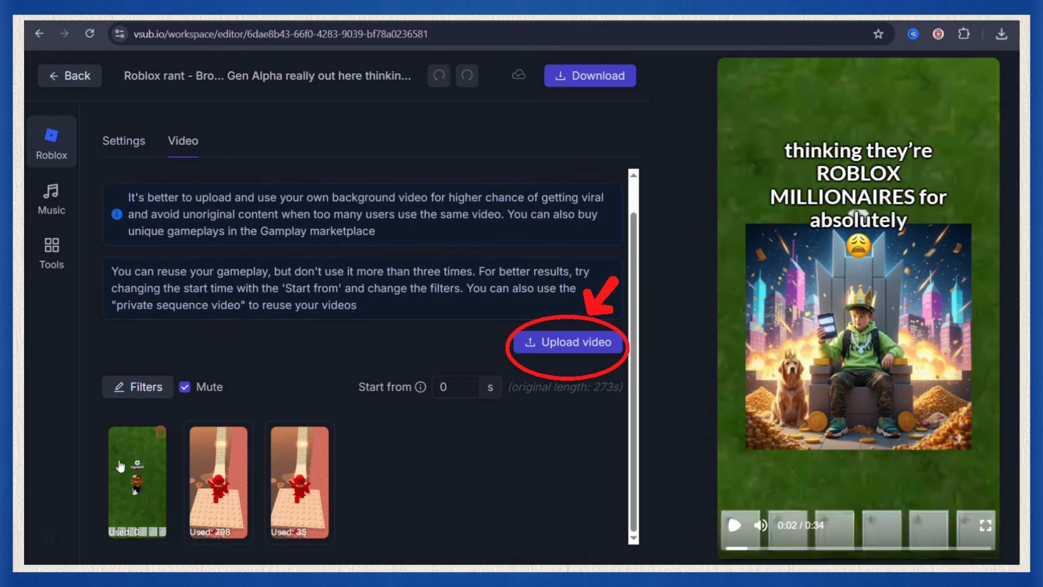
{"action": "left_click", "coordinate": [140, 505]}
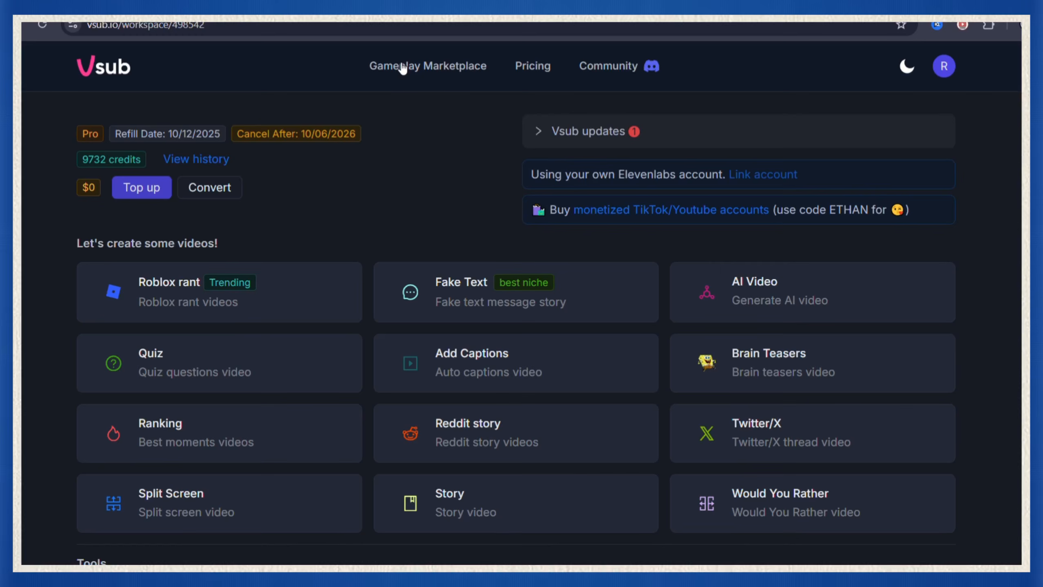
Step: Browse the Gameplay Marketplace clips and highlight the notice about ownership of purchased gameplays
{"action": "left_click", "coordinate": [402, 68]}
{"action": "scroll", "coordinate": [521, 329], "scroll_direction": "down", "scroll_amount": 5}
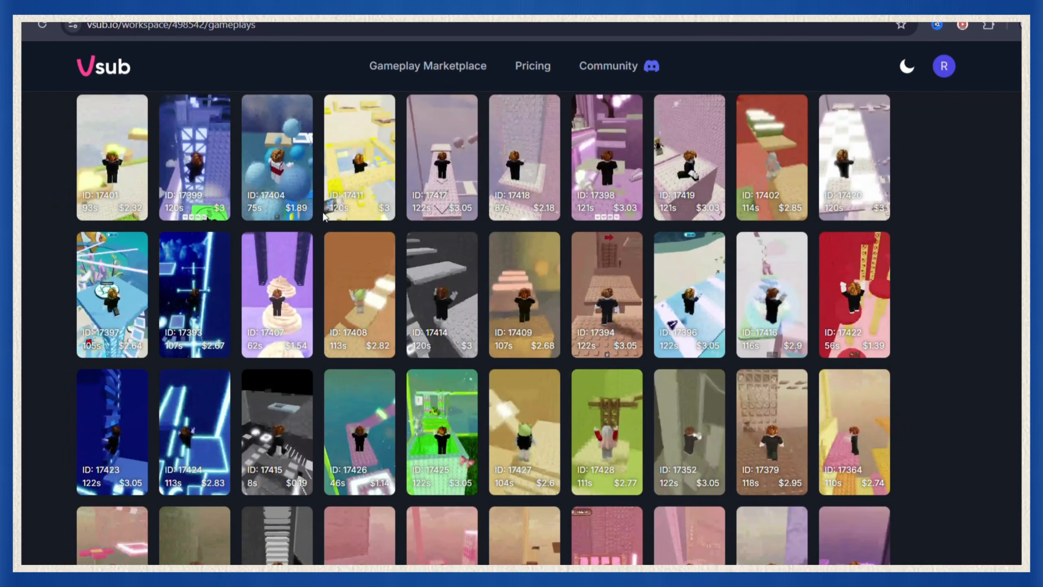
{"action": "left_click_drag", "start_coordinate": [86, 266], "coordinate": [112, 272]}
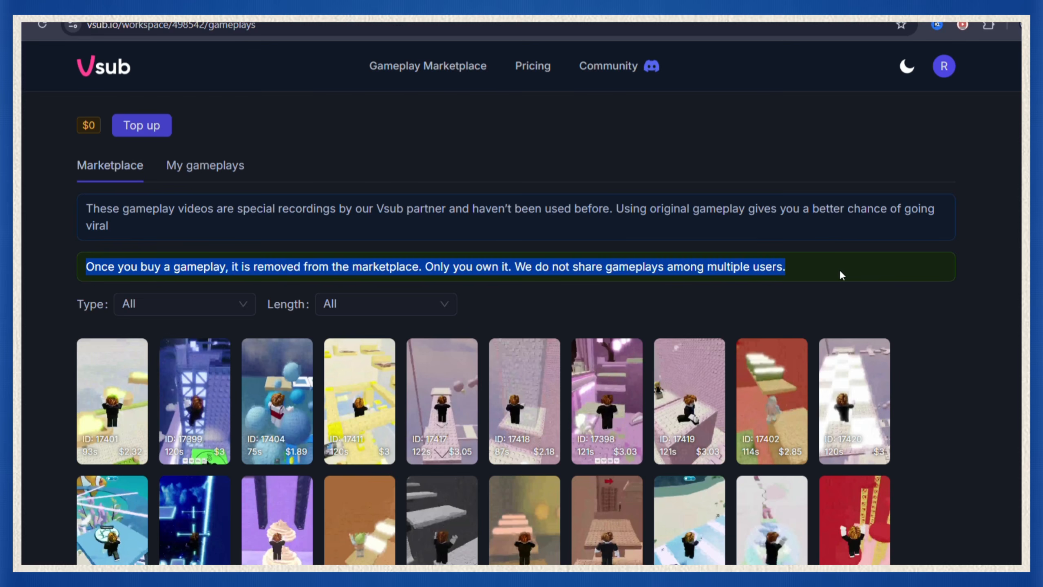
{"action": "left_click", "coordinate": [920, 309]}
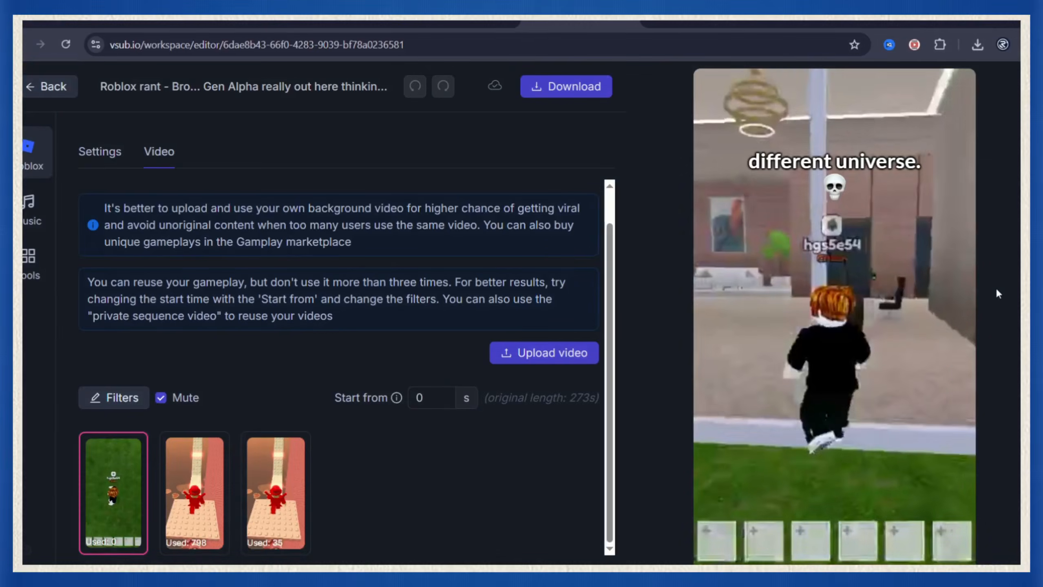
Step: Download the finished rant video as Standard (.mp4) at 30fps
{"action": "left_click", "coordinate": [567, 87]}
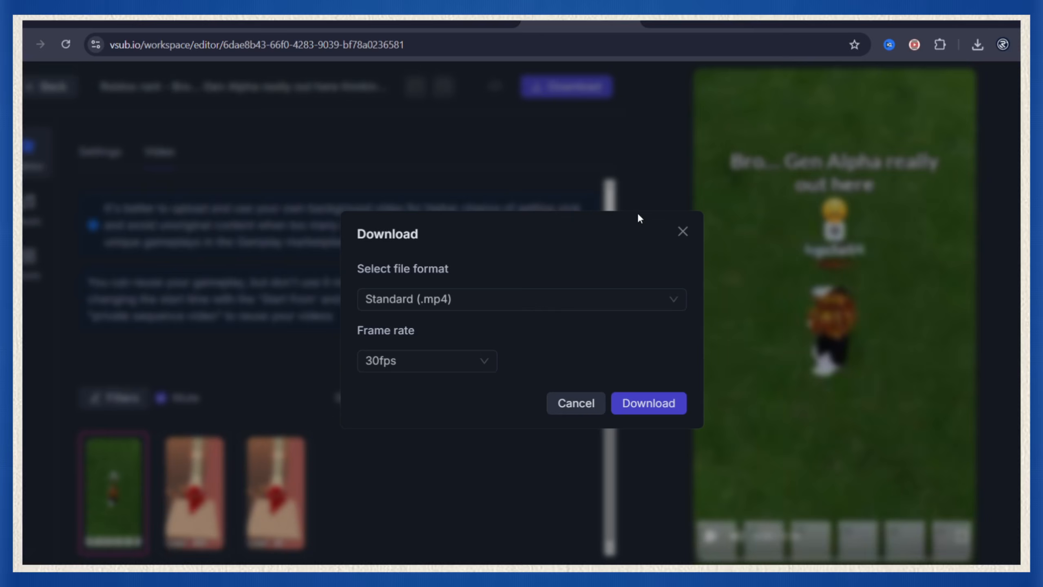
{"action": "left_click", "coordinate": [649, 404]}
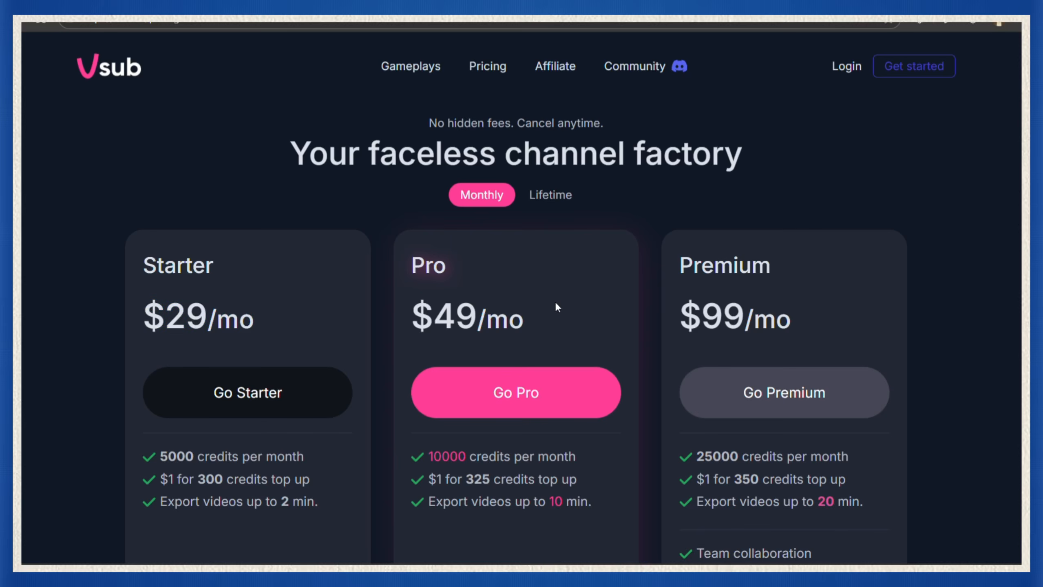
Step: Look through the monthly Starter, Pro and Premium plans on the Vsub pricing page
{"action": "scroll", "coordinate": [897, 311], "scroll_direction": "down", "scroll_amount": 5}
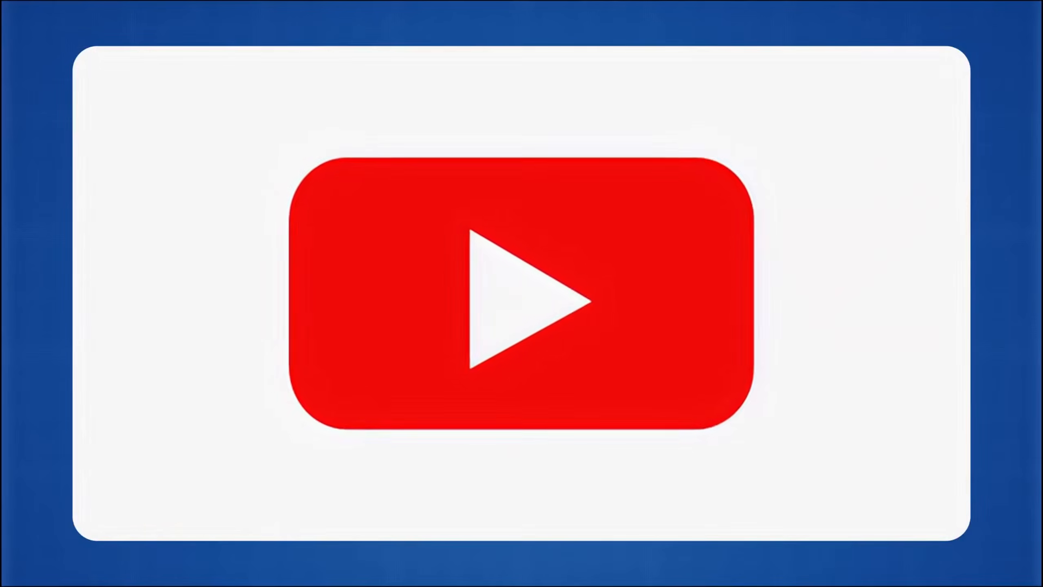